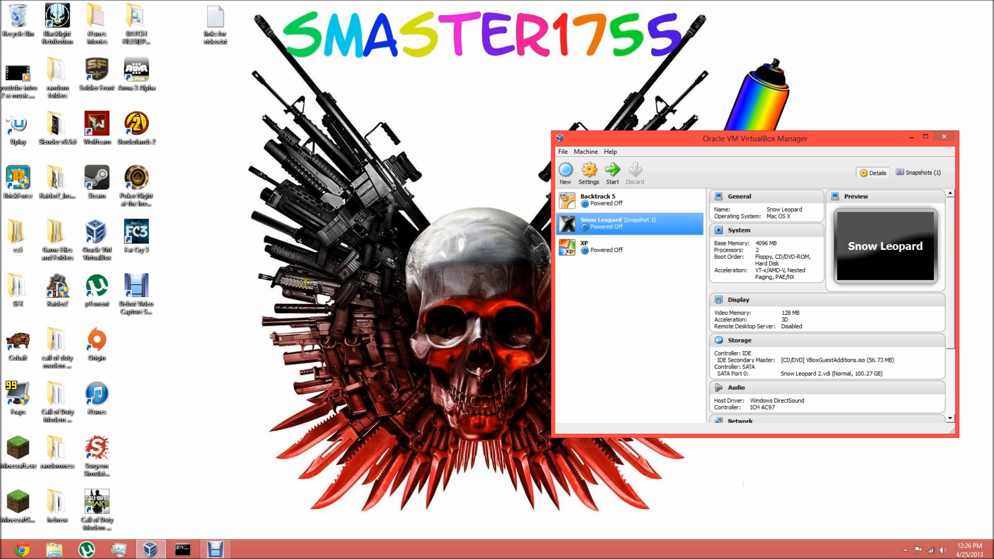
drag(685, 138, 471, 135)
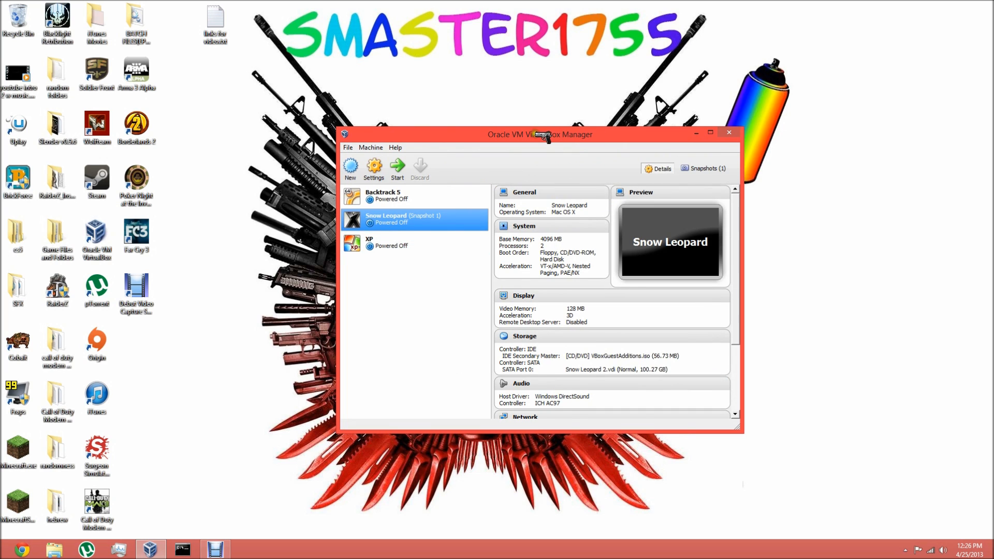
drag(543, 136, 647, 100)
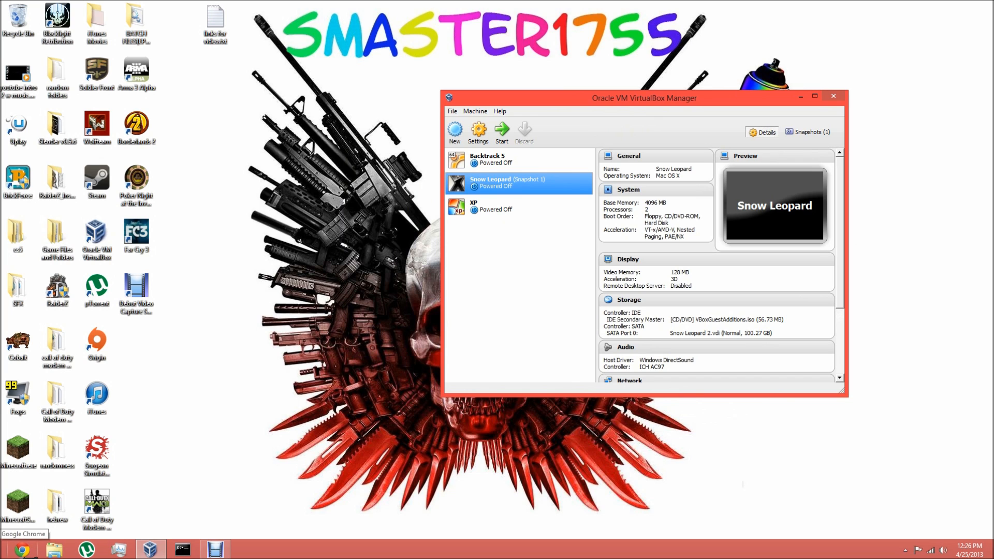
click(22, 549)
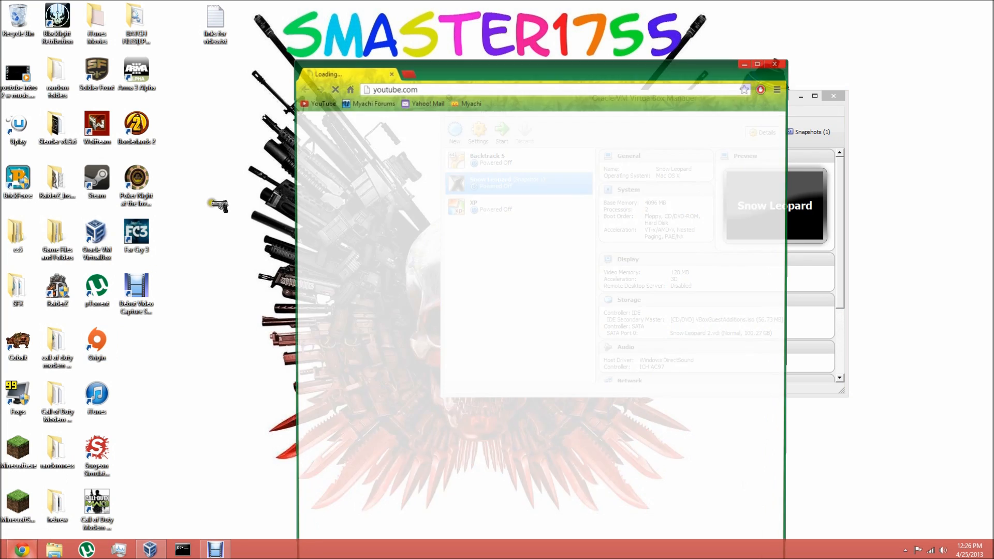
drag(438, 69, 428, 7)
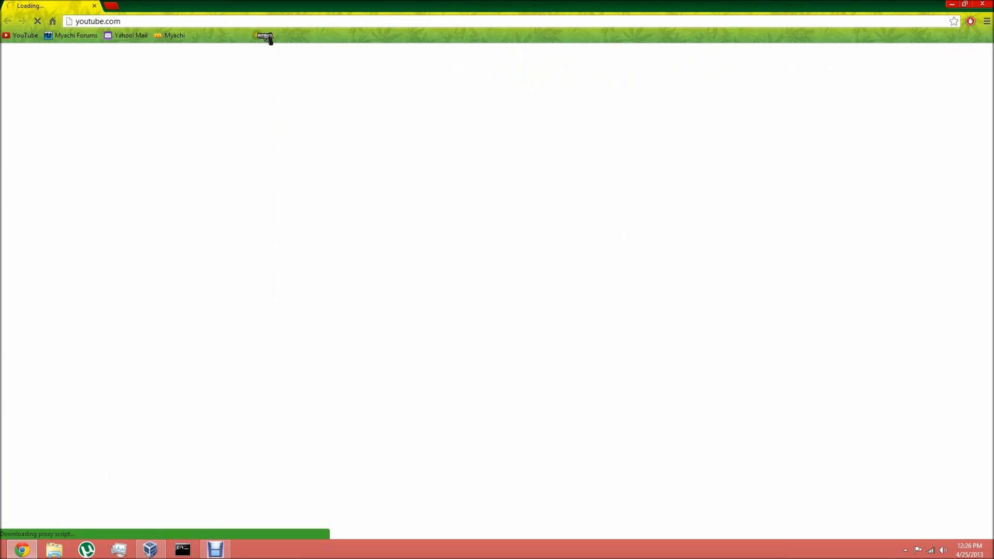
click(222, 21)
text(www.)
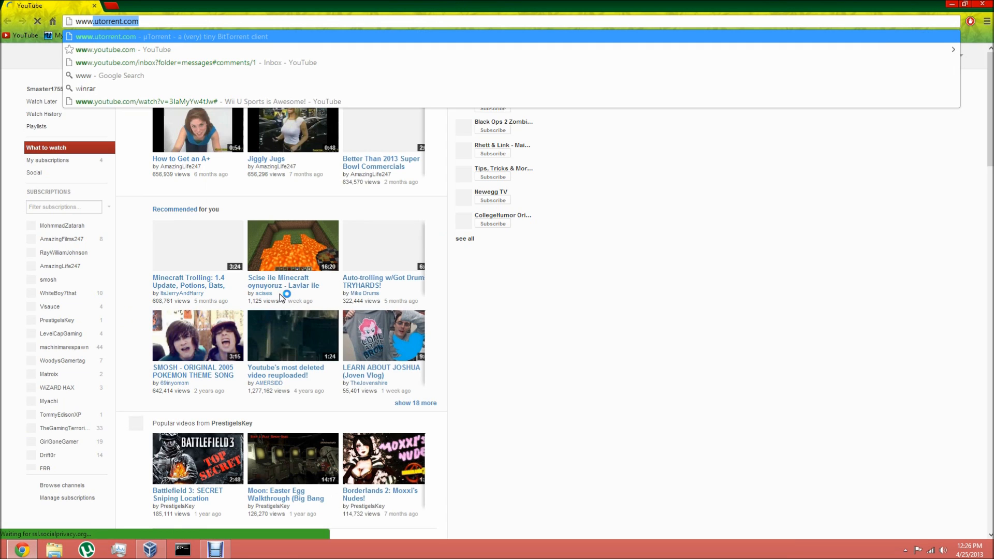
text(vir)
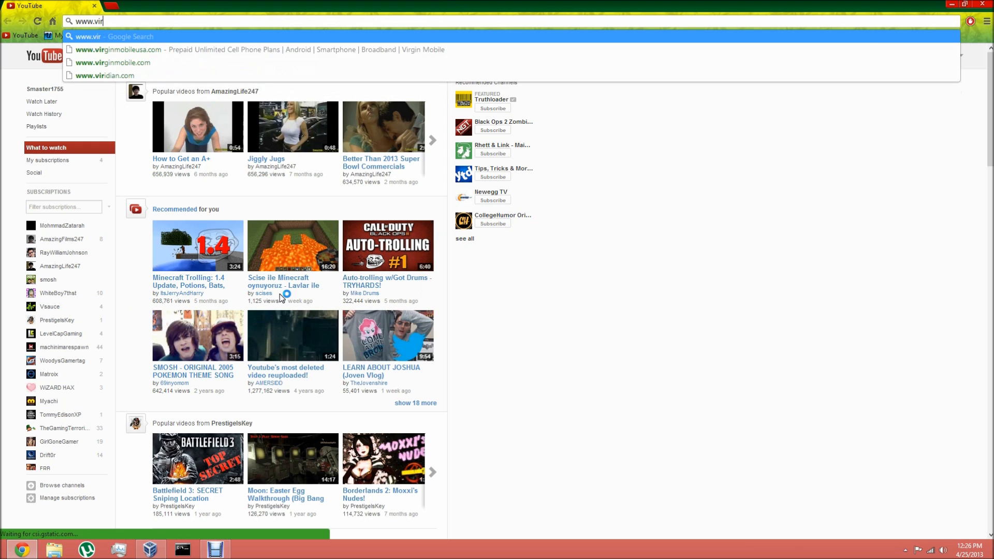
text(tualbox)
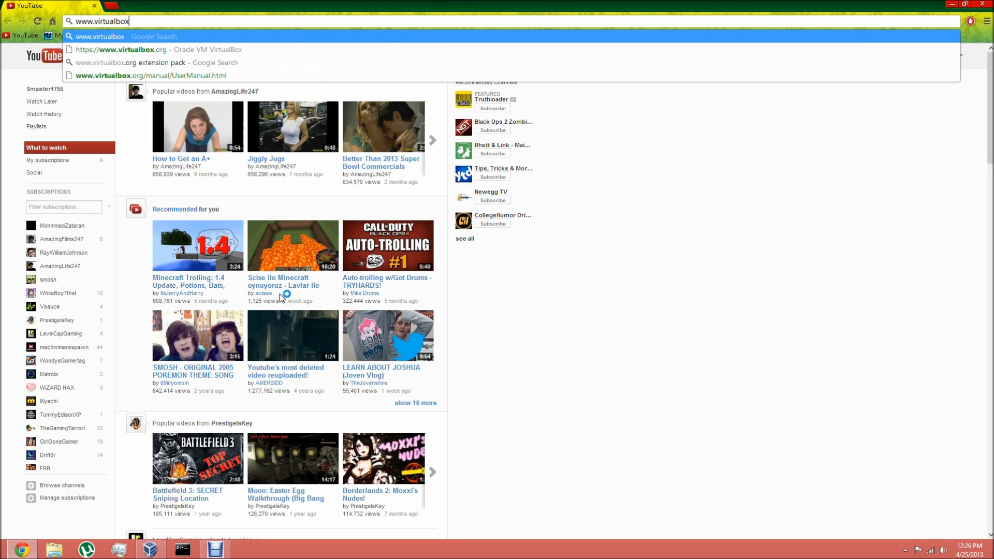
text(.org)
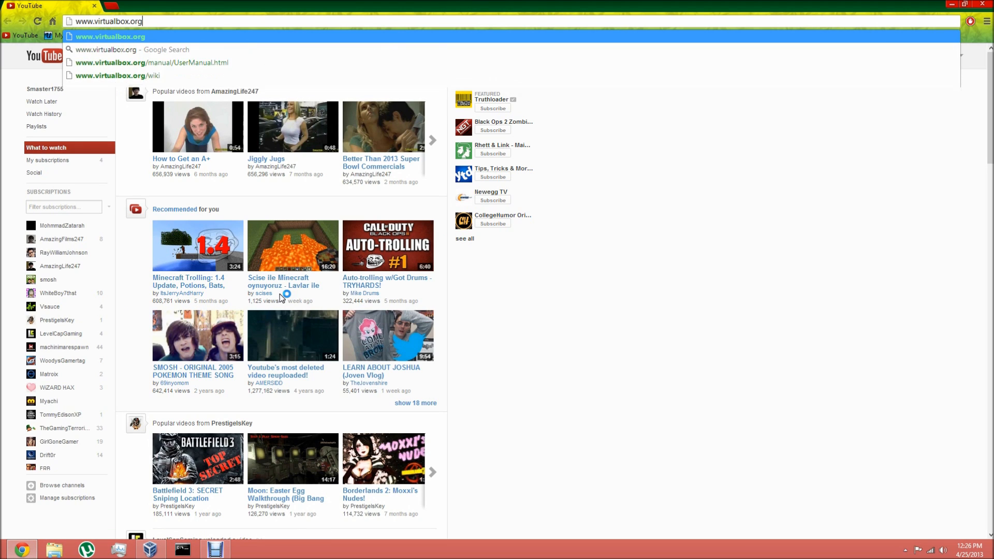
key(Return)
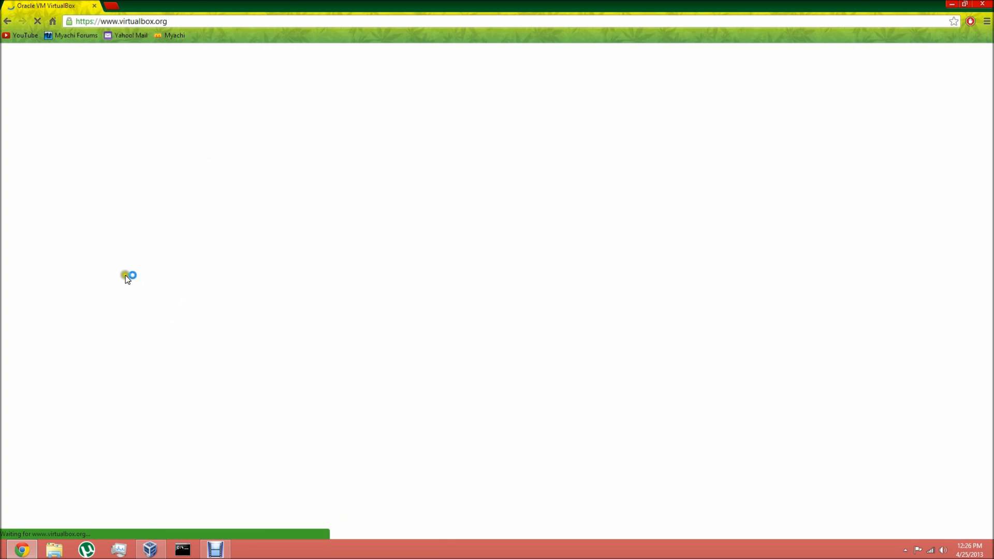
- Open the VirtualBox downloads page and select the x86/amd64 link of VirtualBox 4.2.12 for Windows hosts
click(31, 177)
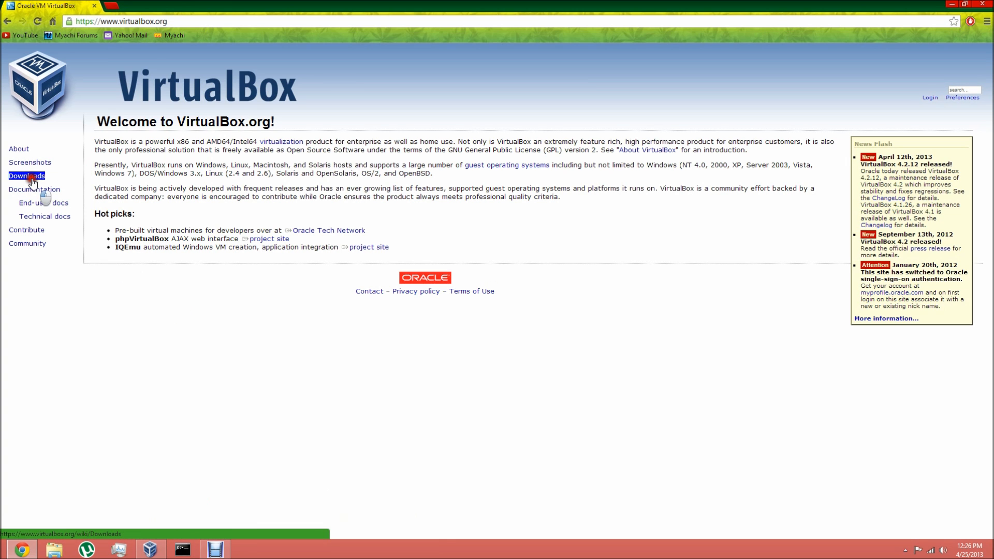
click(305, 204)
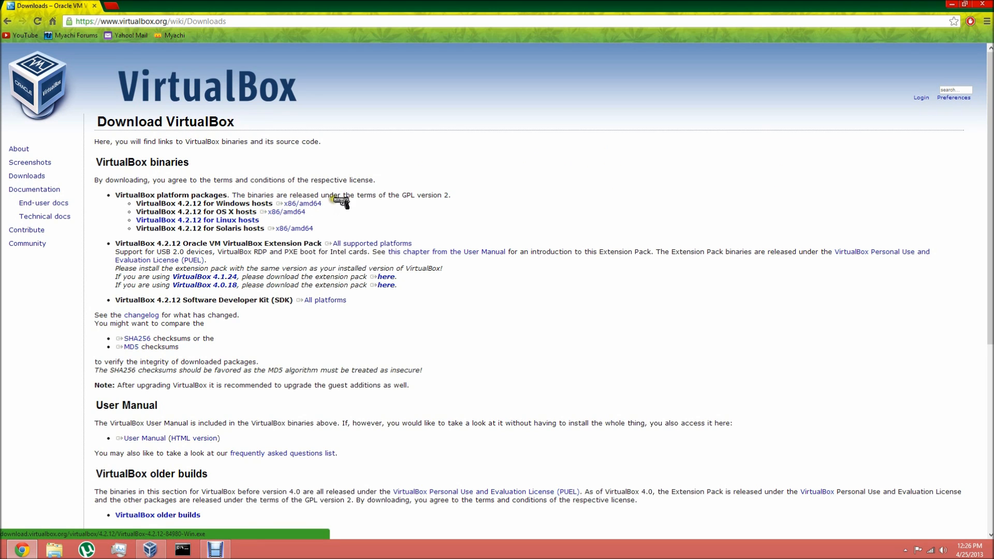
click(293, 214)
click(305, 204)
click(304, 205)
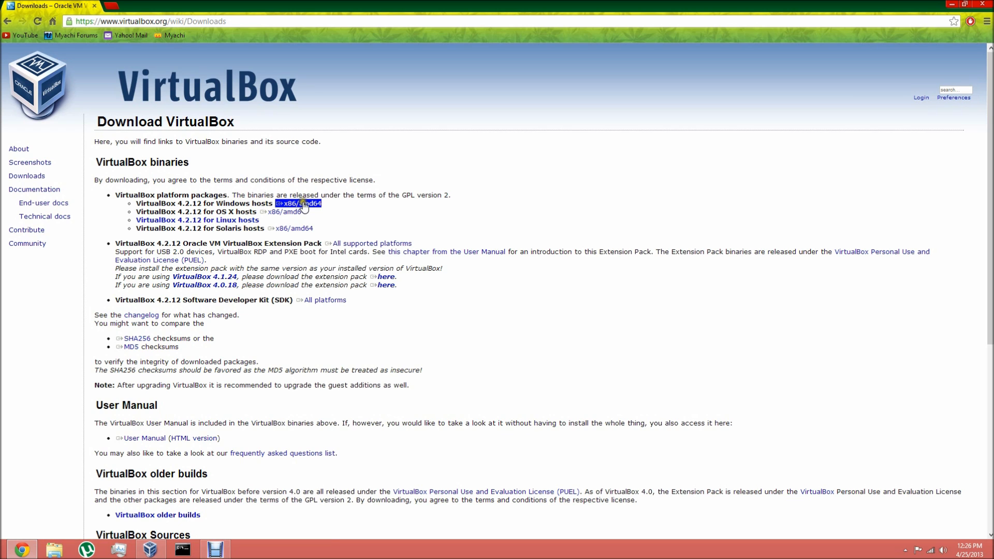
click(313, 207)
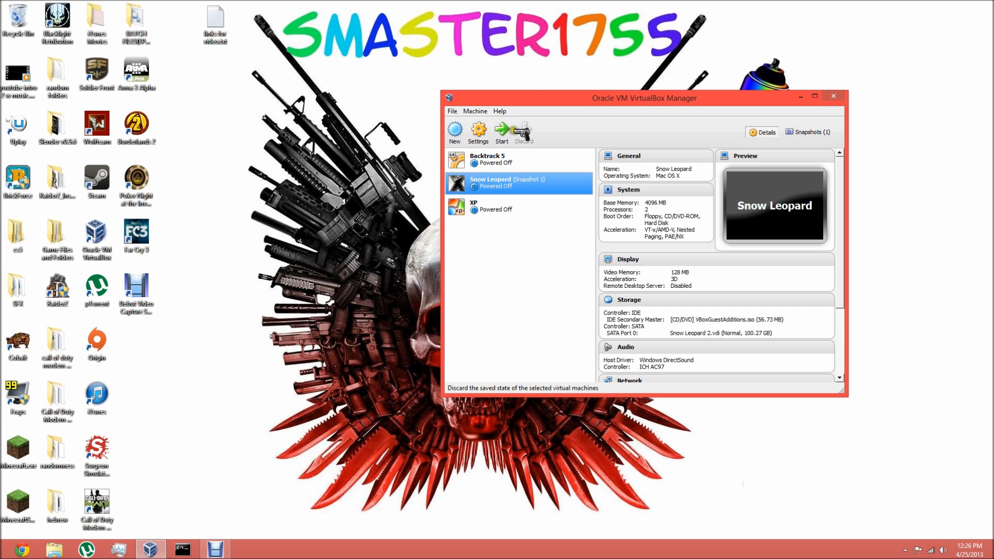
- Switch to VirtualBox Manager and start a new virtual machine named Snow Leopard 2, with type and version Mac OS X
click(498, 213)
click(462, 139)
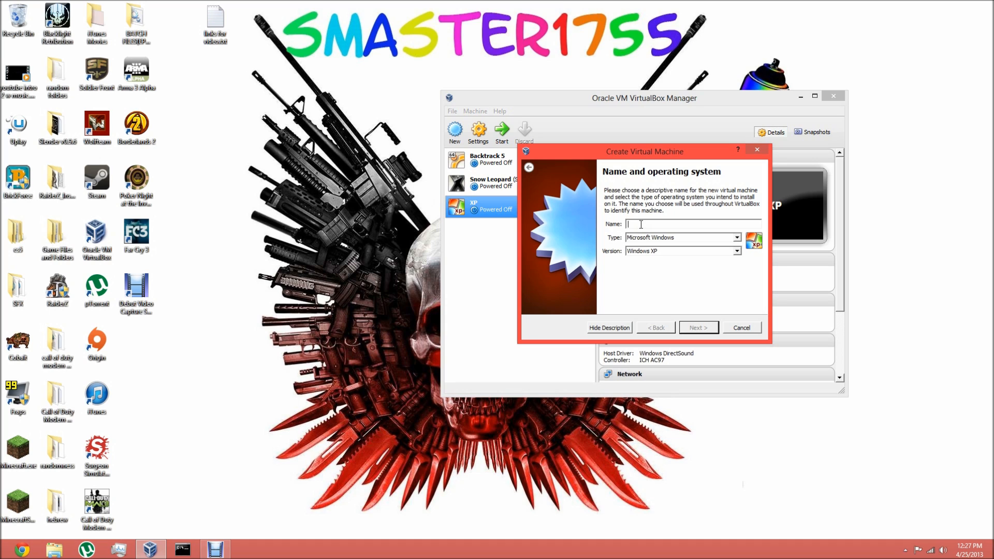
text(Snow Leopard 2)
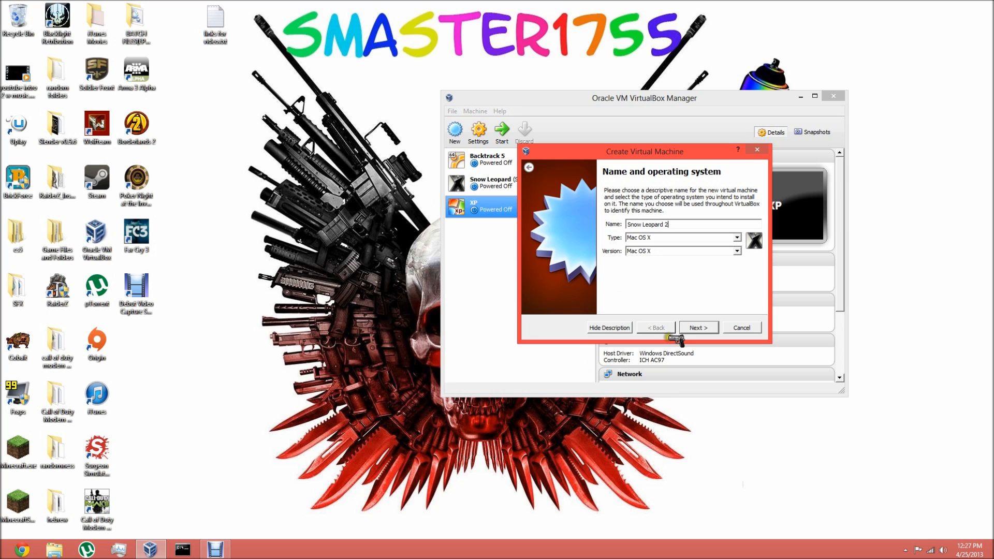
click(656, 251)
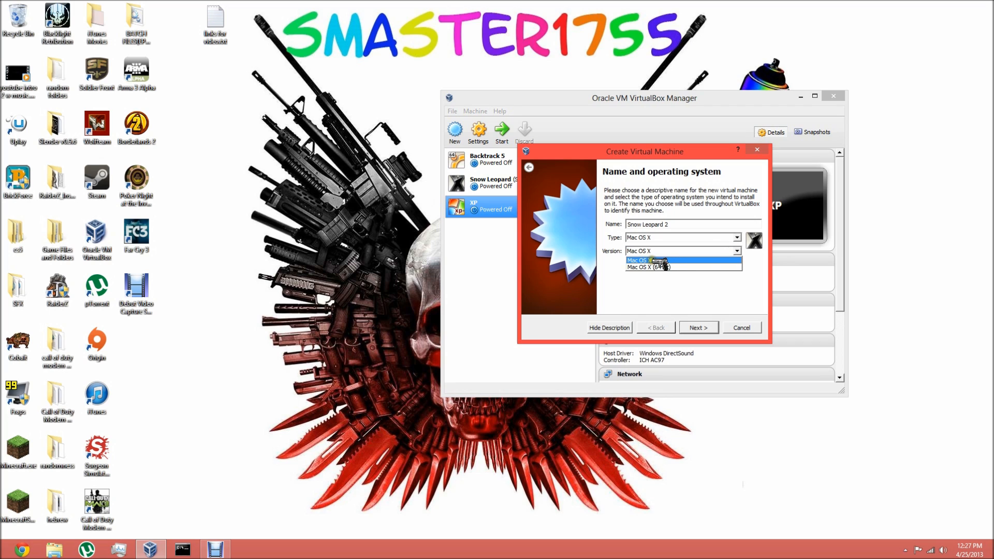
click(659, 254)
click(660, 254)
click(660, 254)
click(697, 328)
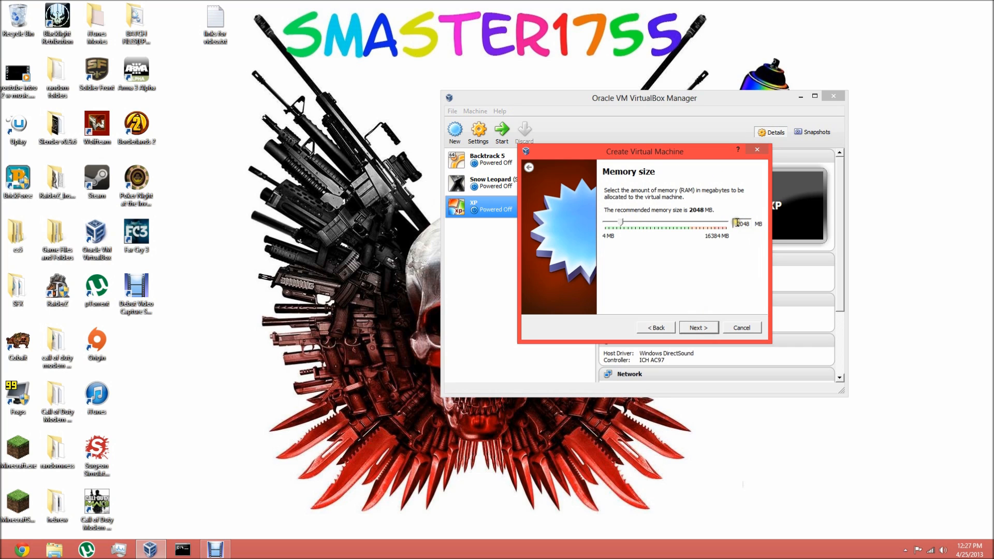
- Allocate 2048 MB of memory to the new virtual machine
drag(656, 150, 308, 136)
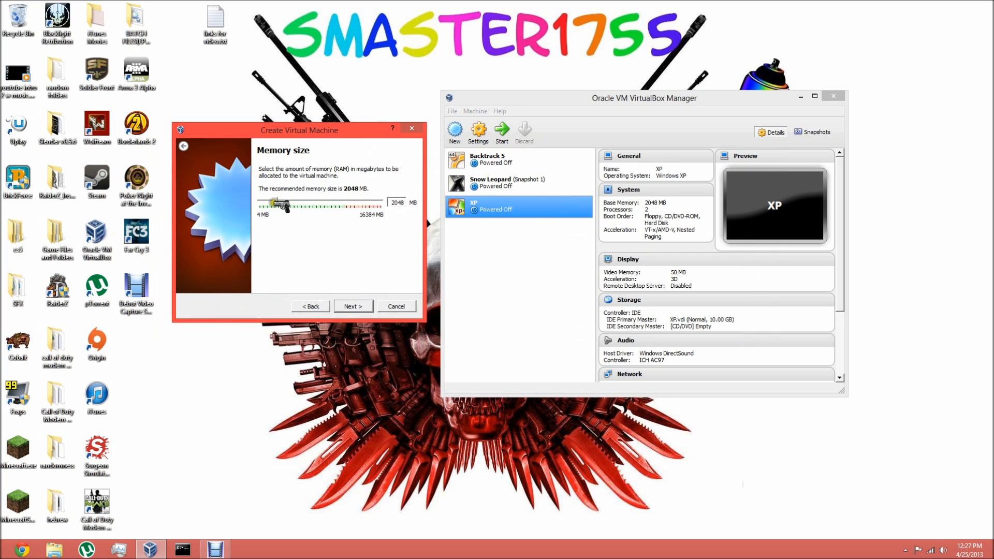
mouse_move(283, 203)
mouse_down()
mouse_move(403, 204)
mouse_move(251, 206)
mouse_move(289, 210)
mouse_up()
drag(288, 209, 274, 210)
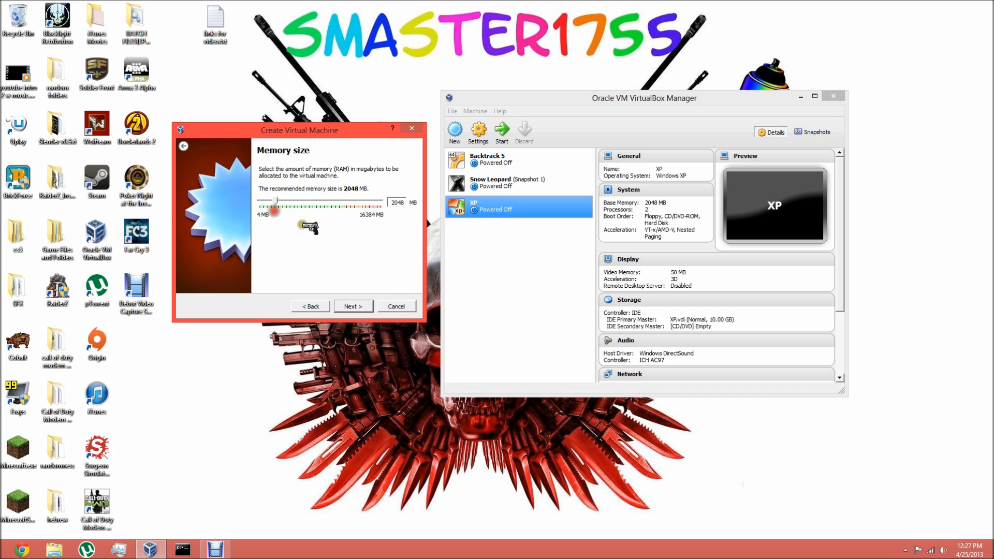
click(352, 307)
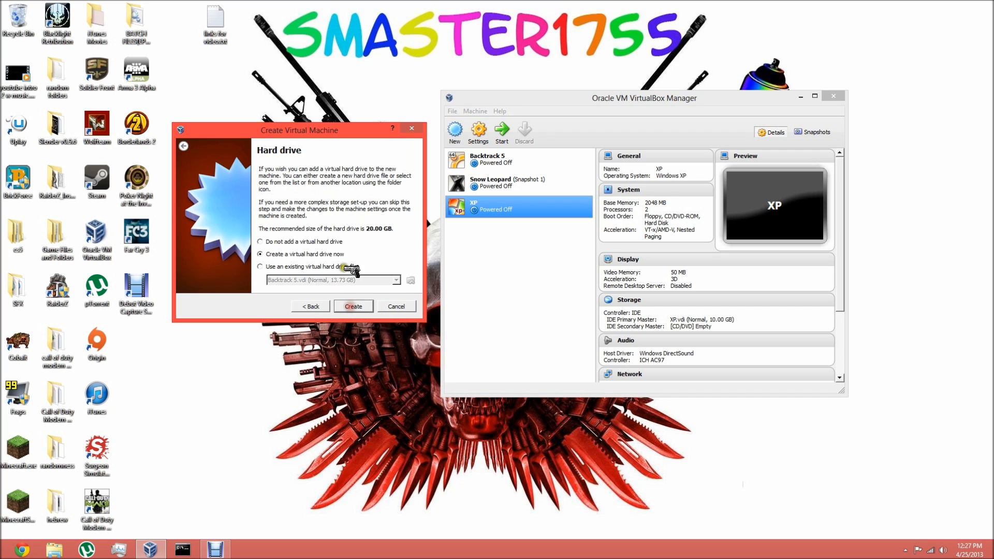
- Create a new dynamically allocated VDI hard drive named Snow Leopard 2, sized about 15.76 GB, for the virtual machine
click(353, 307)
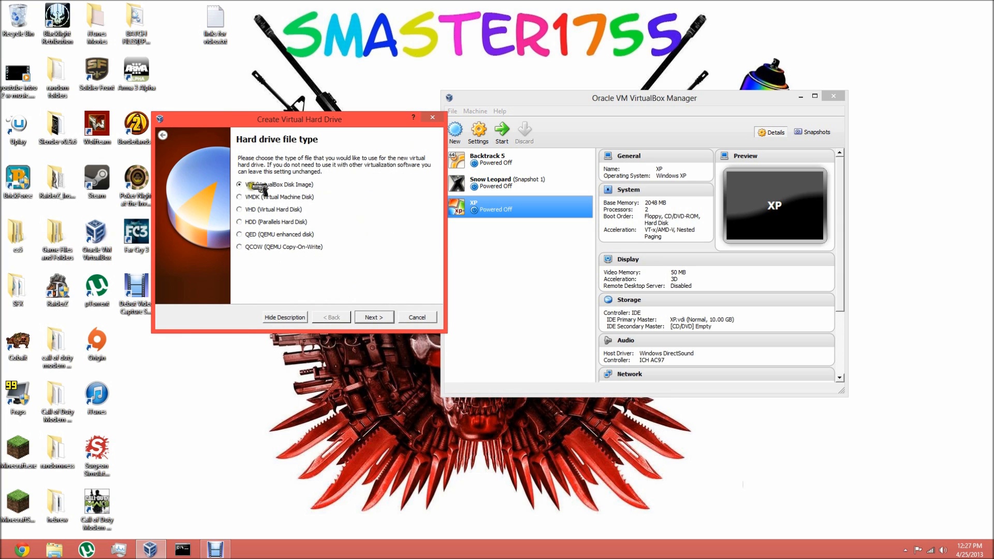
click(375, 317)
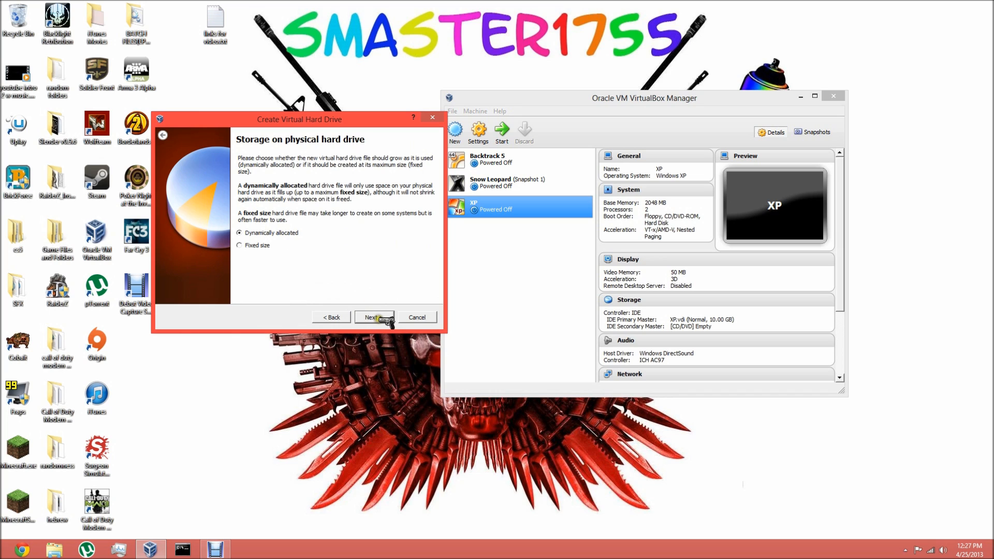
click(375, 318)
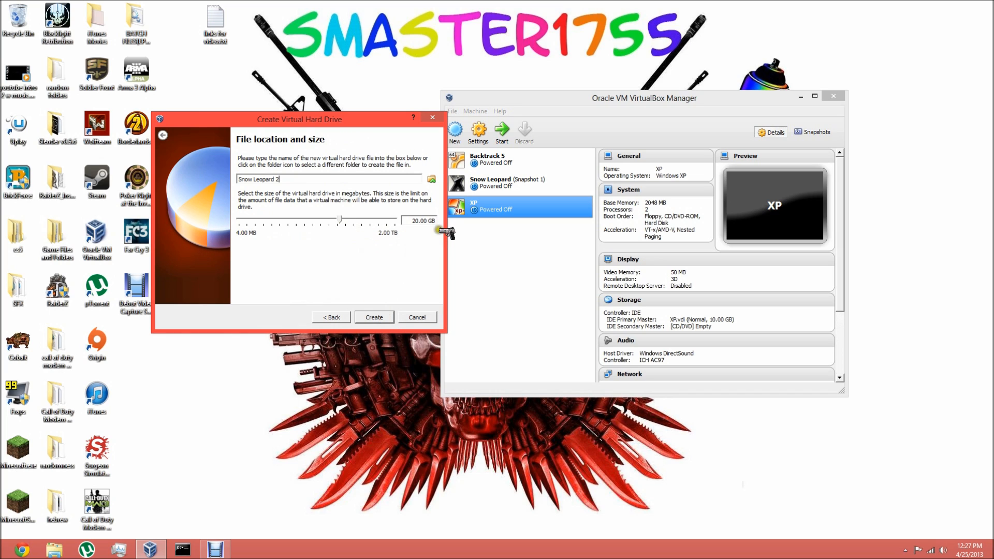
mouse_move(339, 219)
mouse_down()
mouse_move(377, 224)
mouse_move(337, 231)
mouse_up()
click(376, 317)
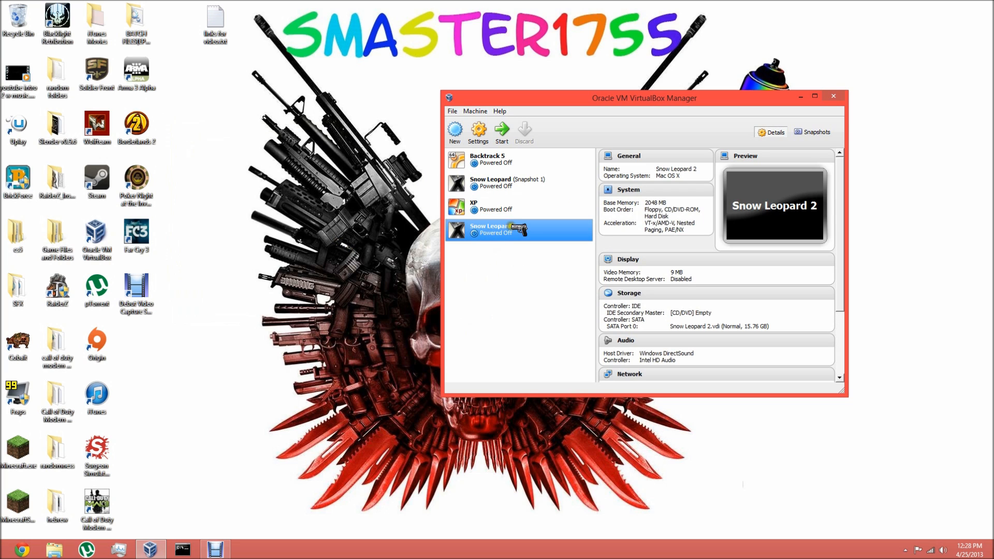
- In the Snow Leopard 2 motherboard settings, choose the ICH9 chipset and disable EFI
click(481, 139)
click(530, 159)
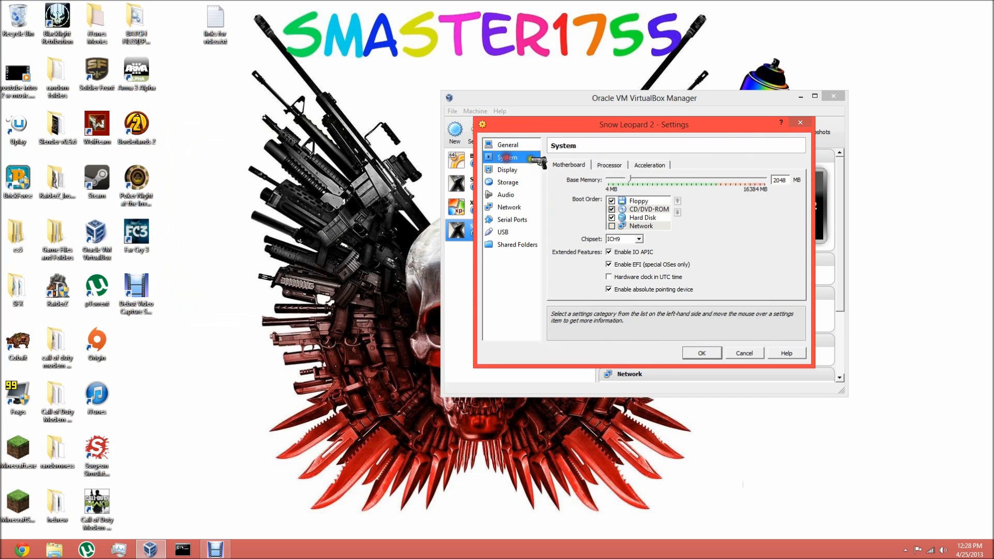
click(629, 239)
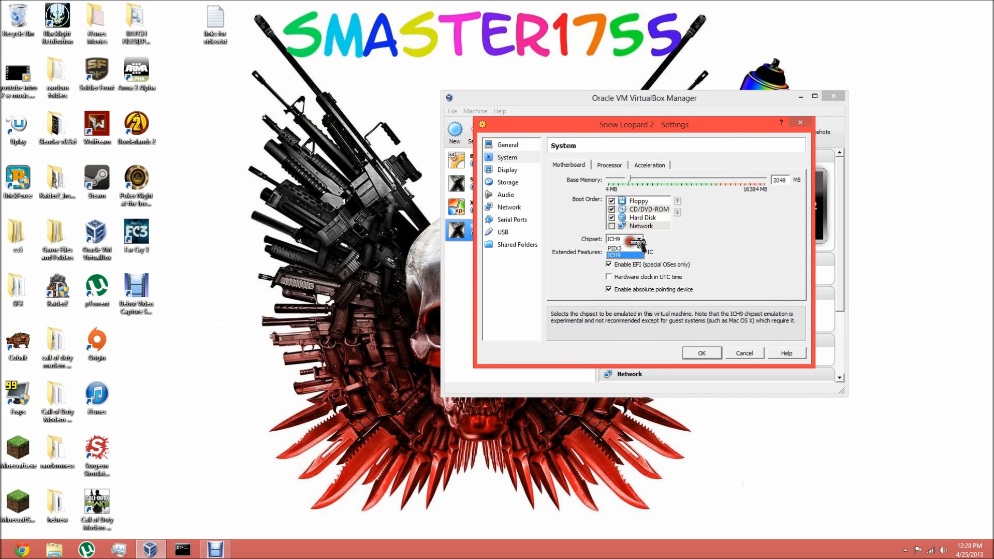
click(621, 255)
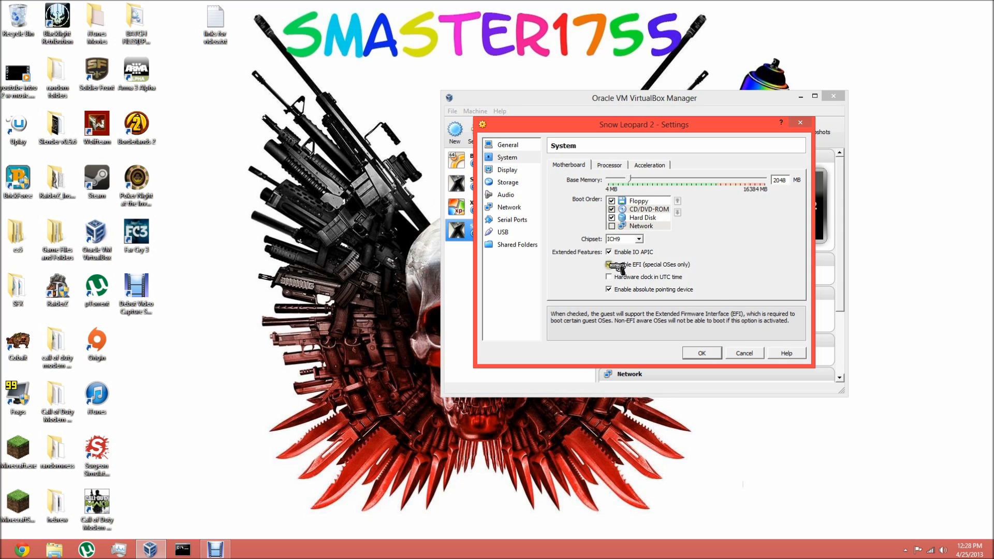
click(609, 265)
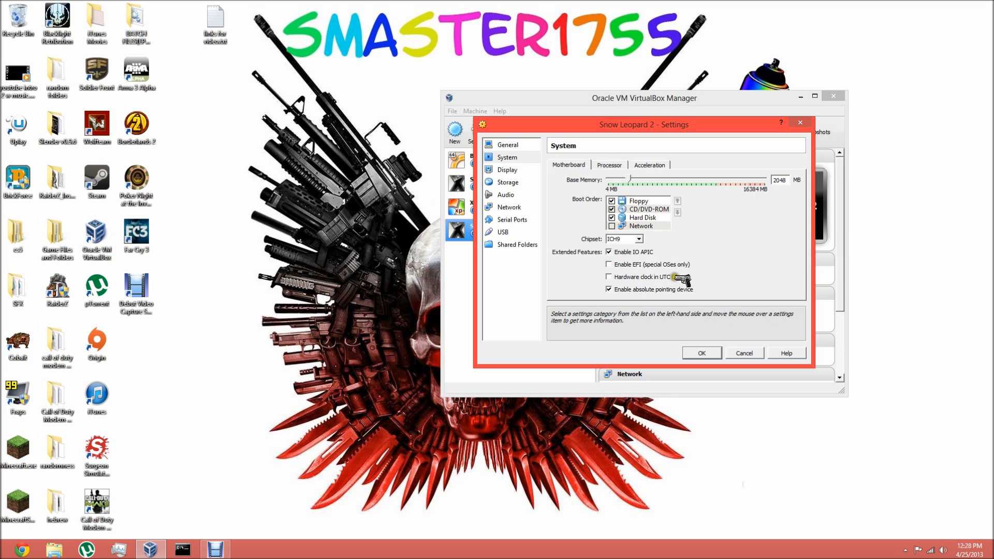
- Assign 2 processors to the Snow Leopard 2 virtual machine
click(619, 165)
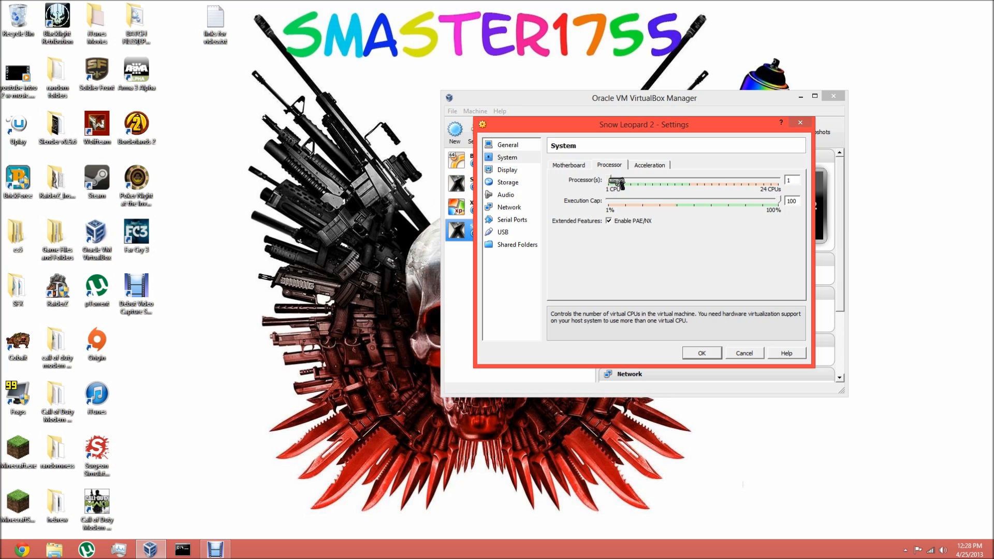
mouse_move(618, 182)
mouse_down()
mouse_move(862, 179)
mouse_move(628, 182)
mouse_up()
mouse_move(611, 182)
mouse_down()
mouse_move(643, 180)
mouse_move(611, 182)
mouse_up()
- Review the acceleration settings, turning VT-x/AMD-V off and on again, and return to the motherboard settings
click(662, 162)
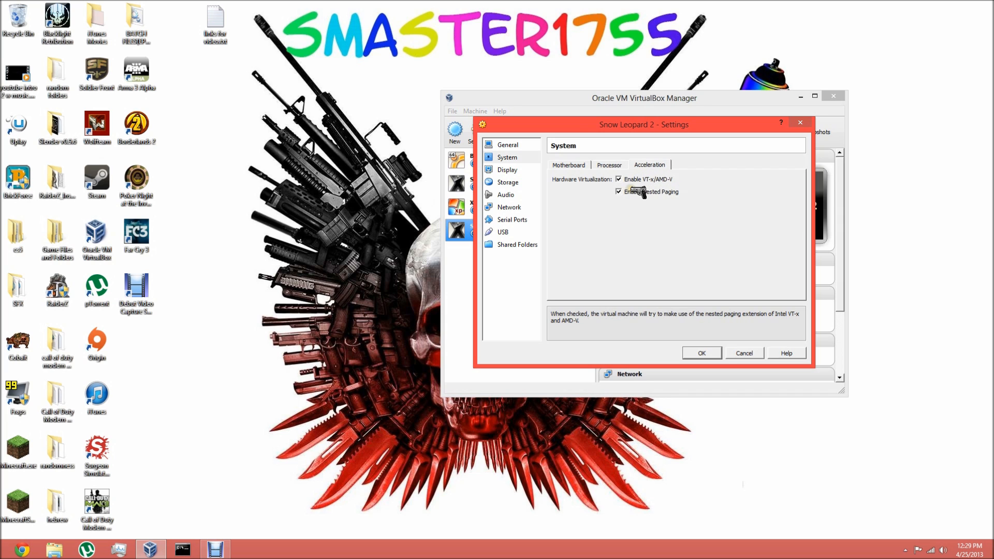
drag(631, 127, 487, 127)
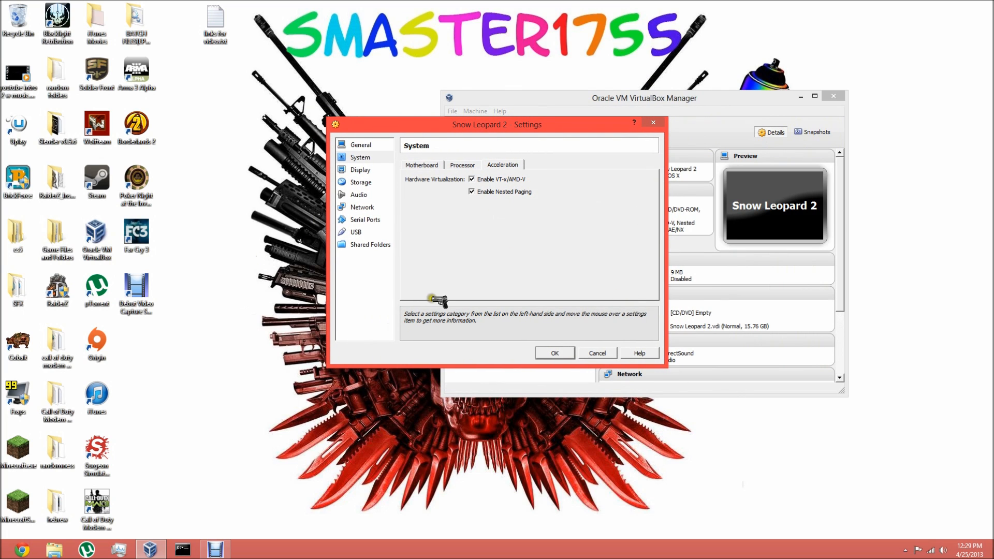
click(472, 179)
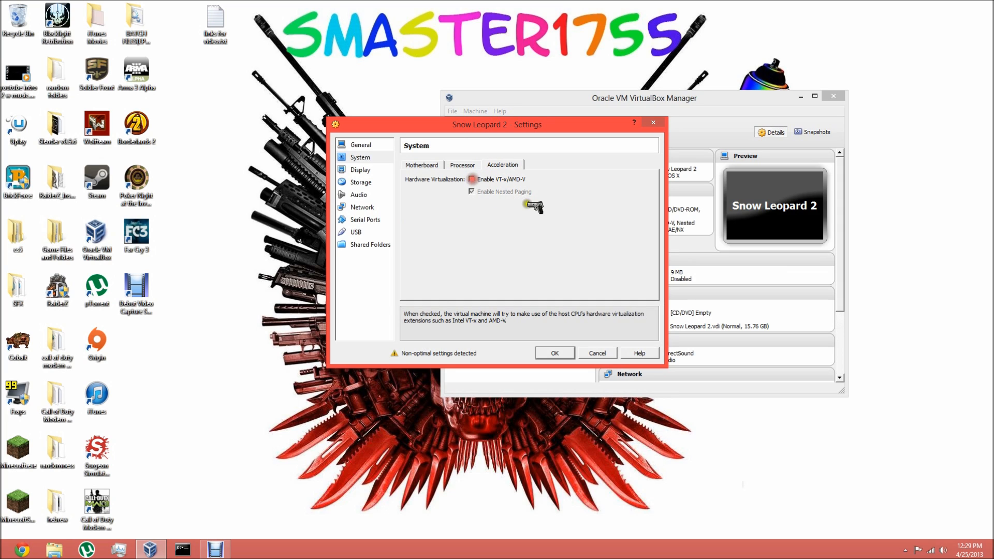
click(471, 179)
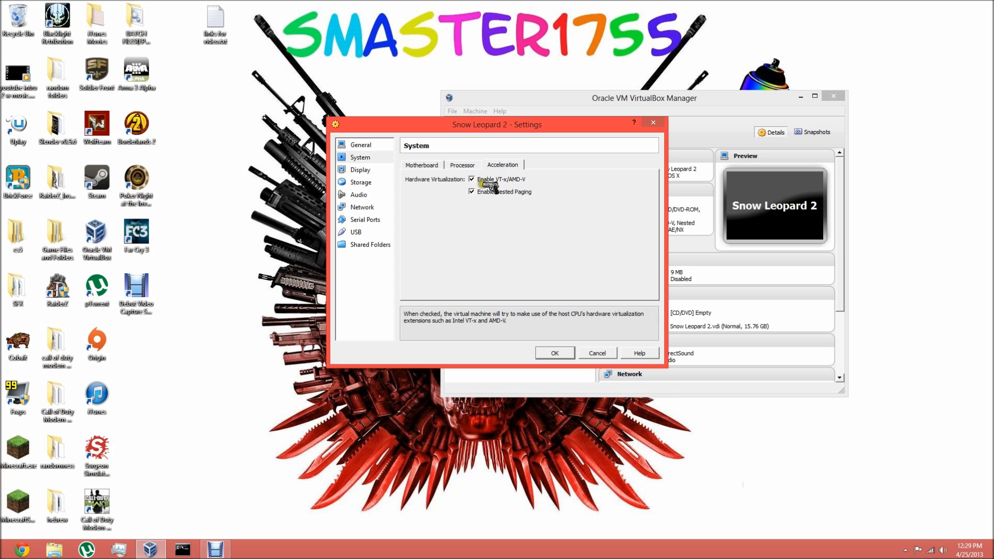
click(432, 164)
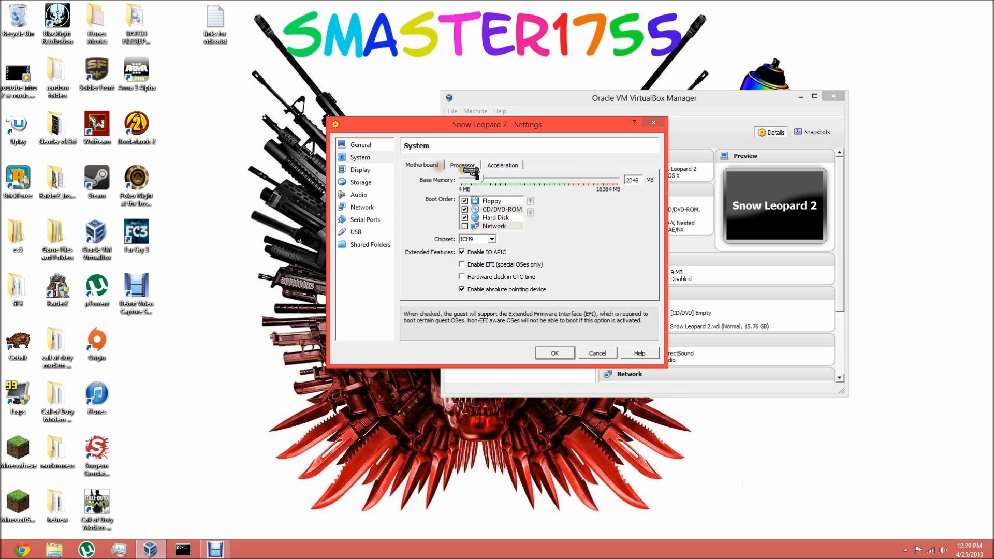
- Set the virtual machine's video memory to 128 MB and enable 3D acceleration
click(371, 170)
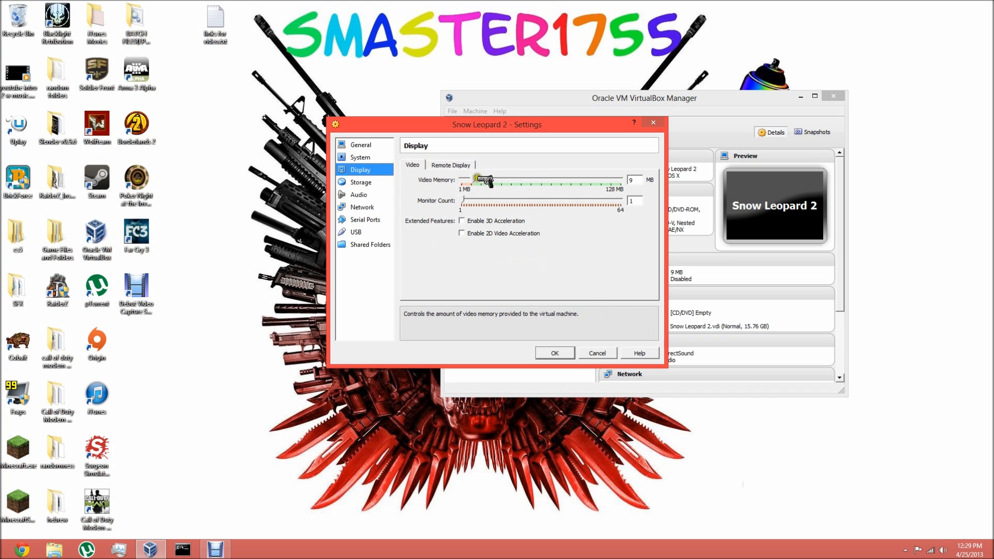
drag(479, 181, 673, 174)
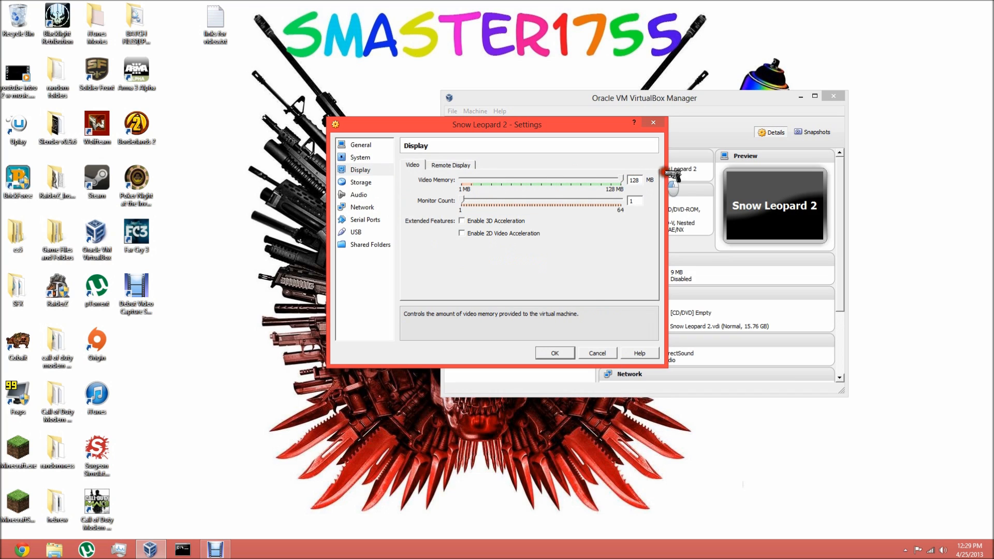
click(461, 221)
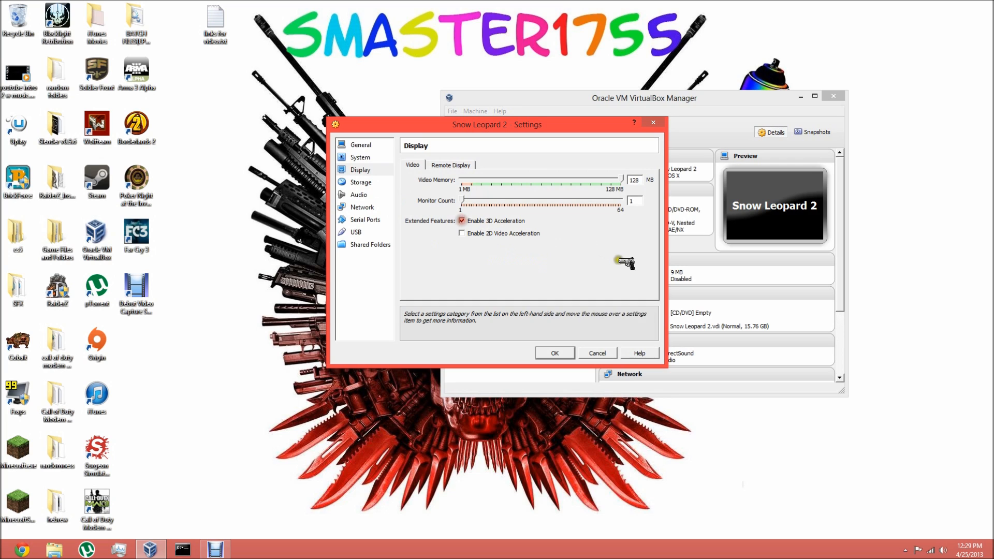
- Load Snow_Leopard_10.6.1-10.6.2_SSE2_SSE3_Intel_AMD_by_Hazard.iso into the empty IDE Secondary Master CD/DVD drive
click(365, 183)
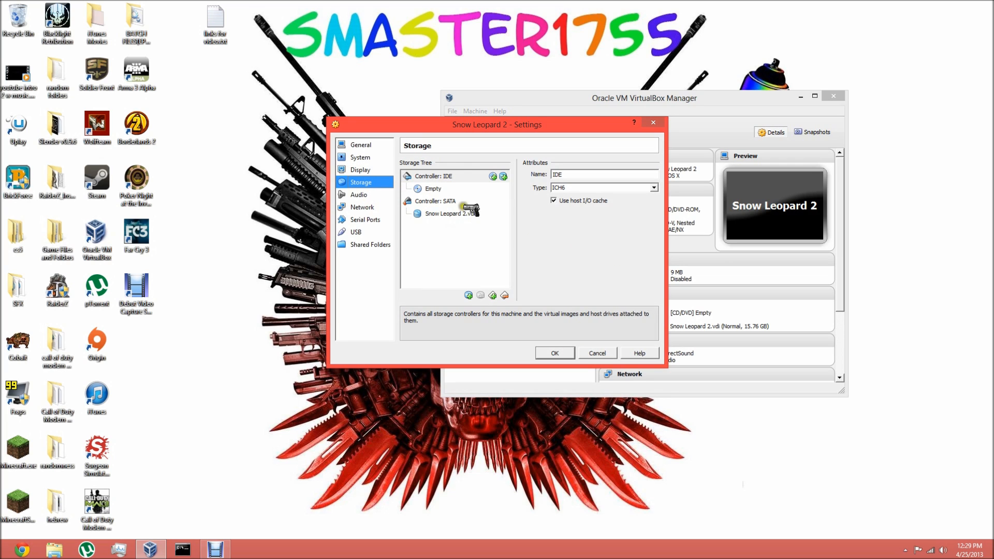
click(435, 189)
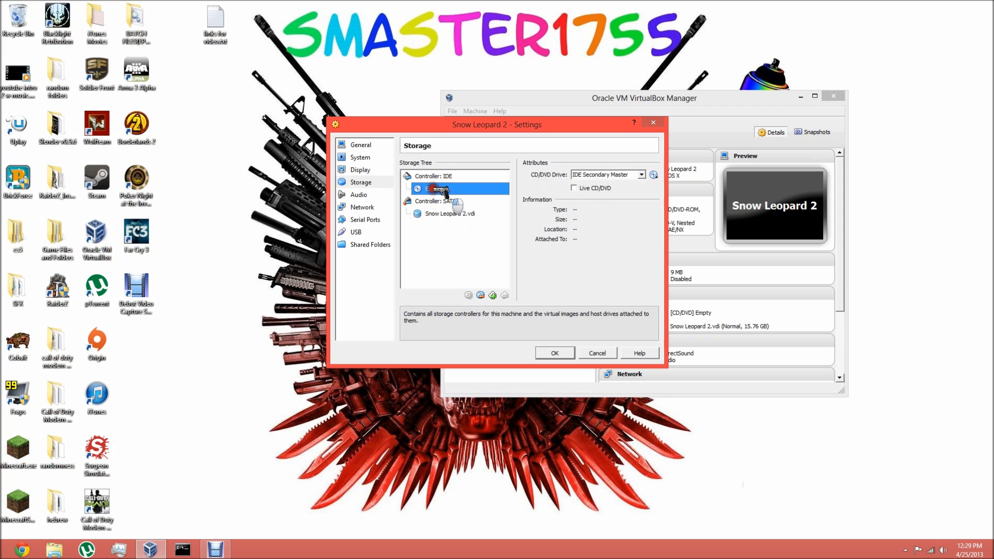
click(653, 174)
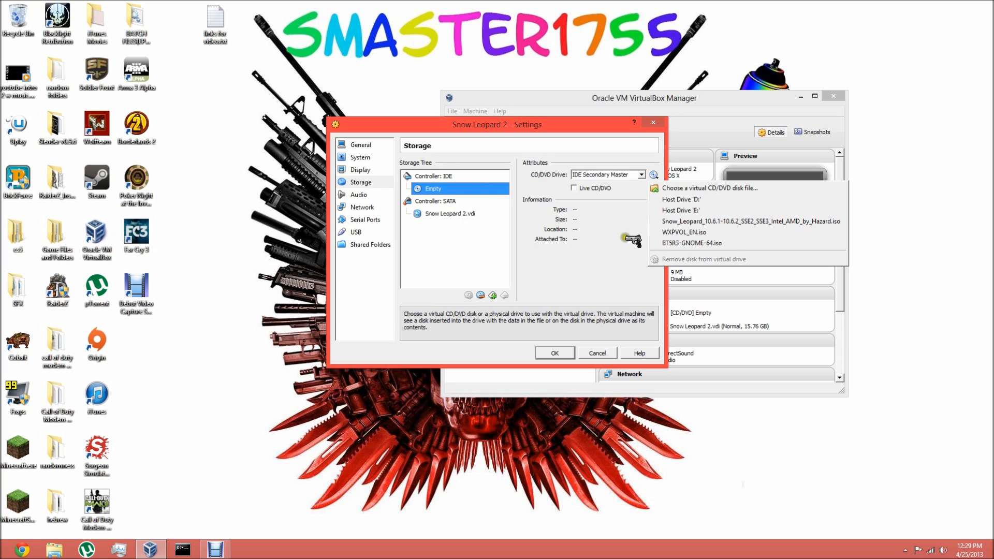
click(641, 174)
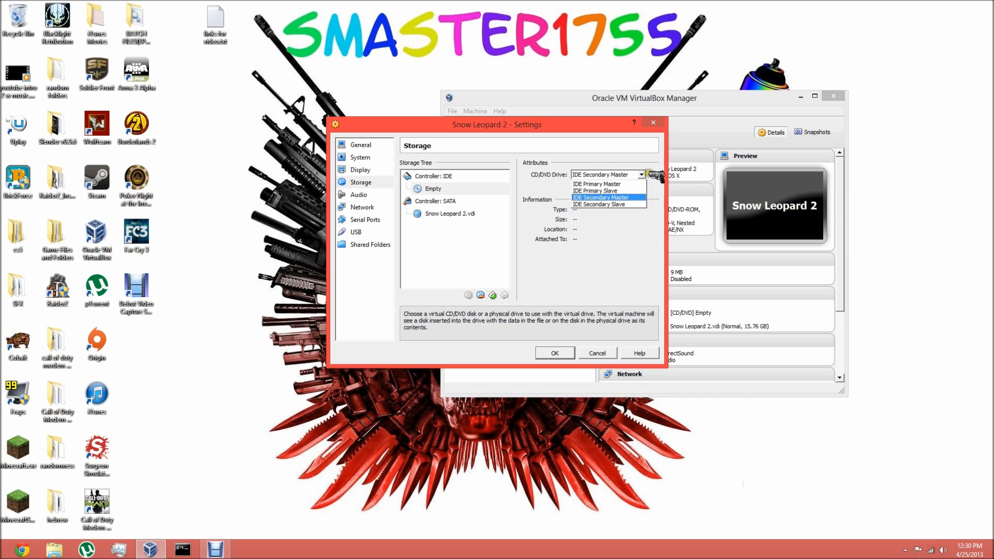
click(652, 175)
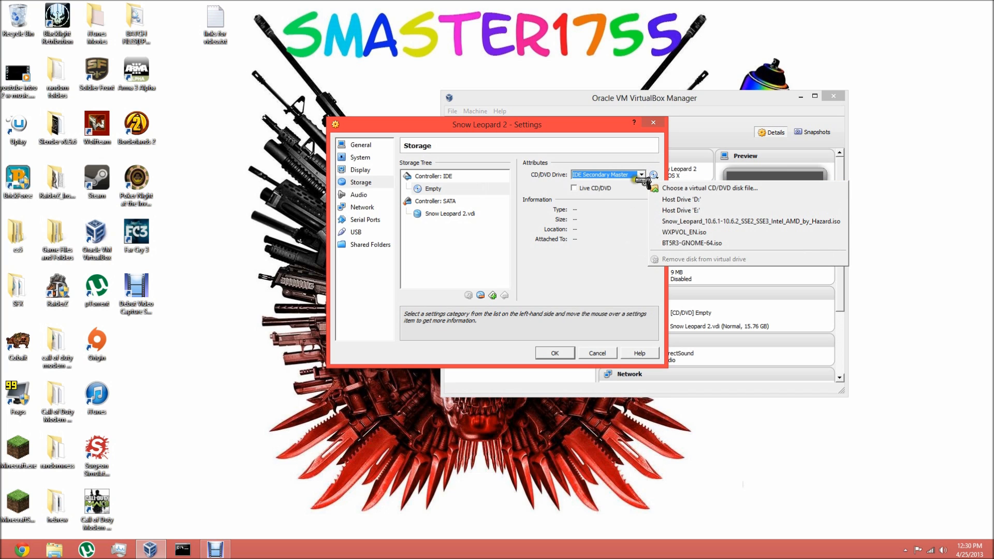
click(622, 159)
click(578, 173)
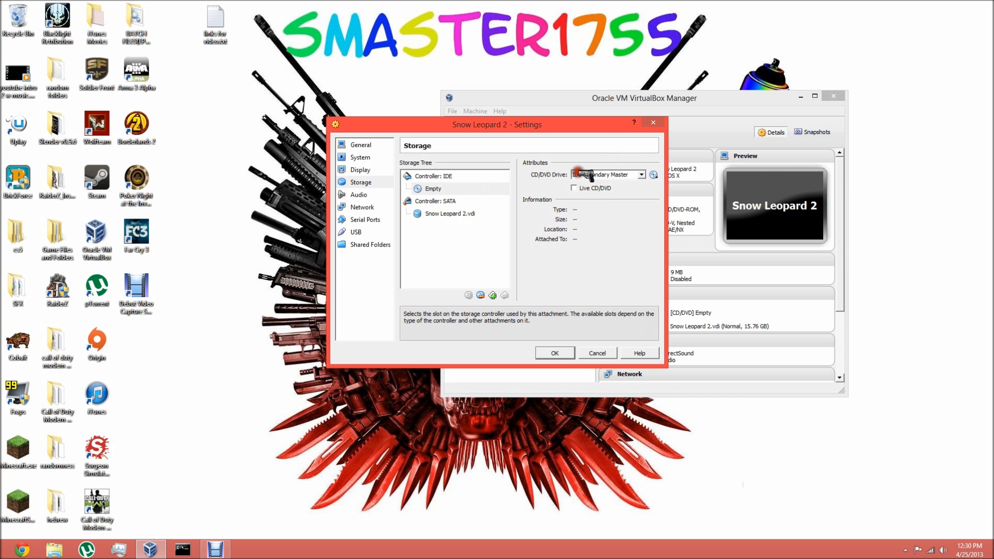
click(601, 256)
click(653, 174)
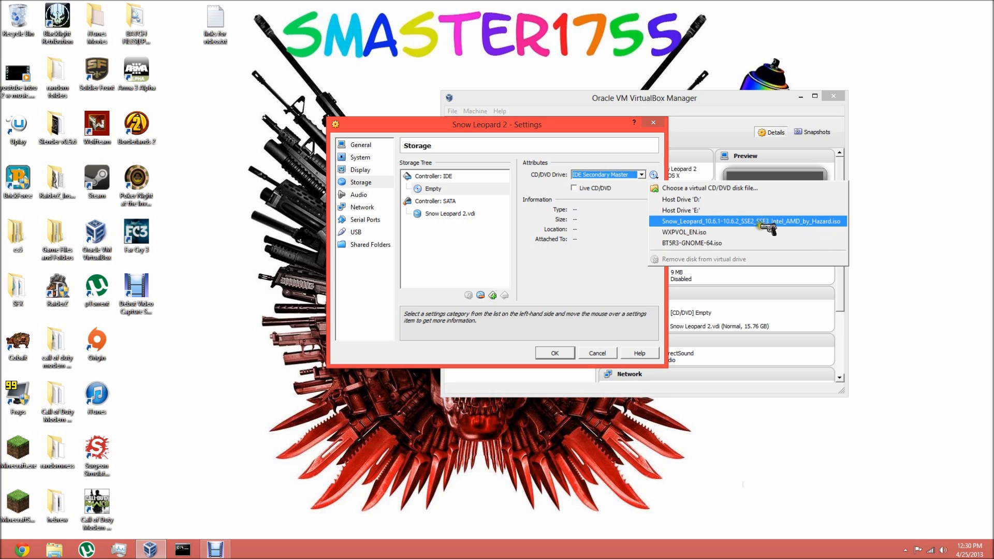
click(668, 222)
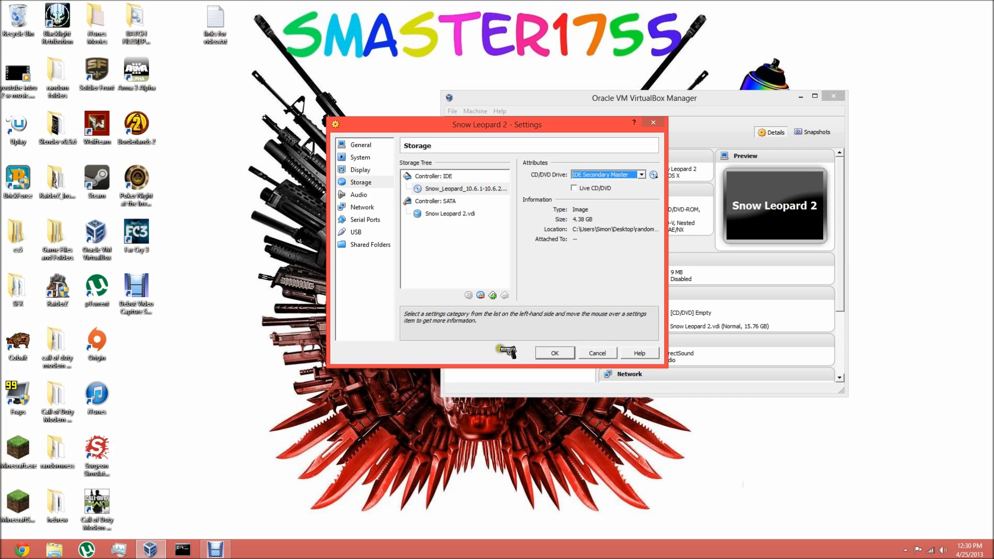
- Choose ICH AC97 as the audio controller and save the Snow Leopard 2 settings
click(368, 195)
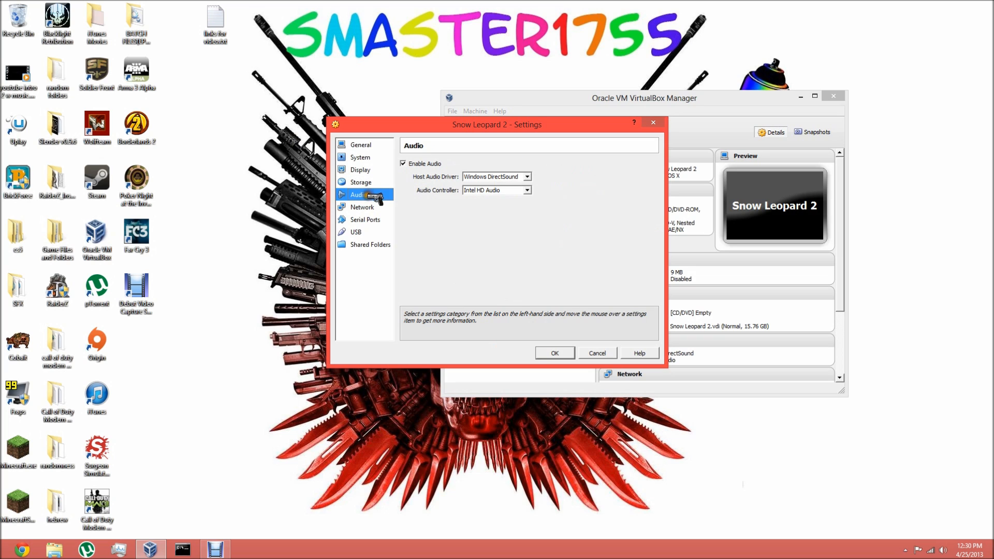
click(517, 191)
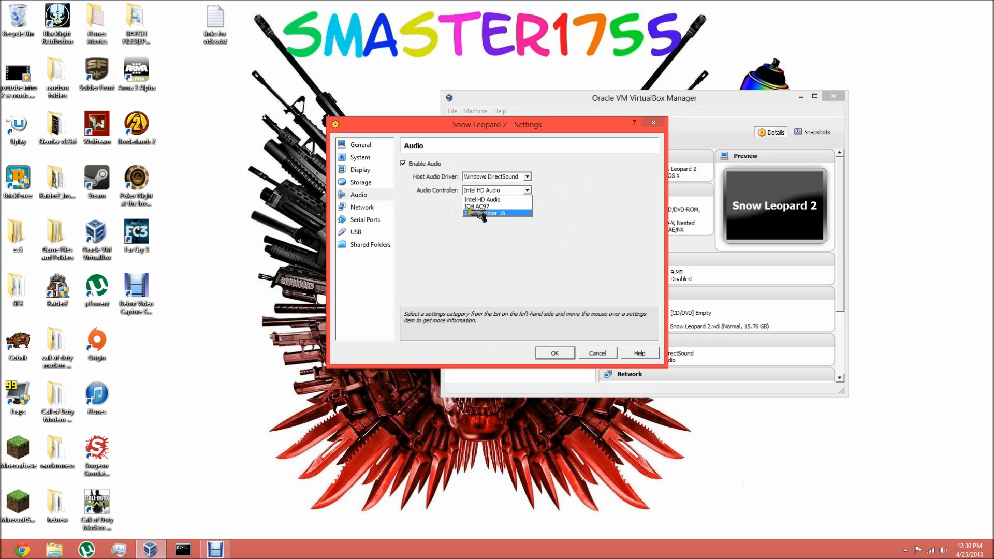
click(489, 206)
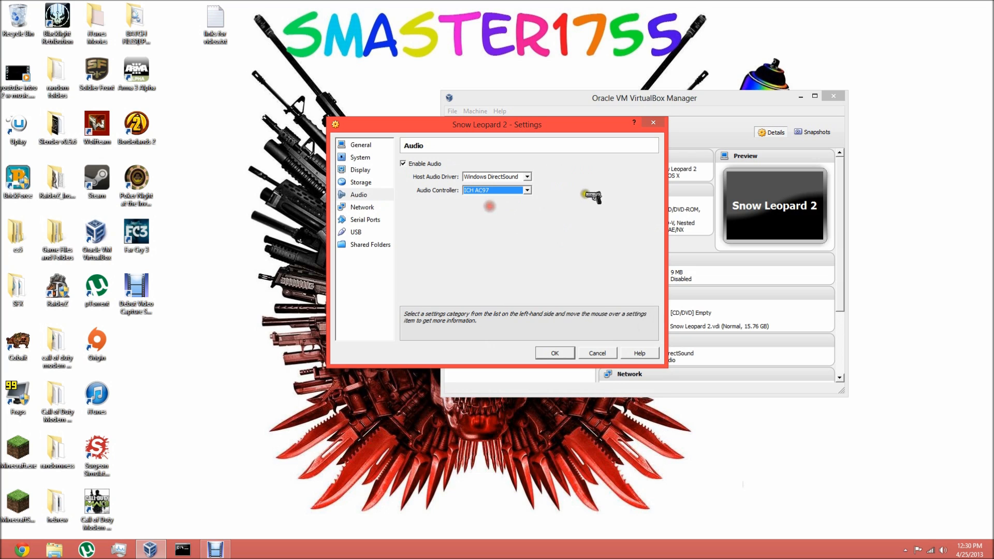
click(385, 150)
click(555, 353)
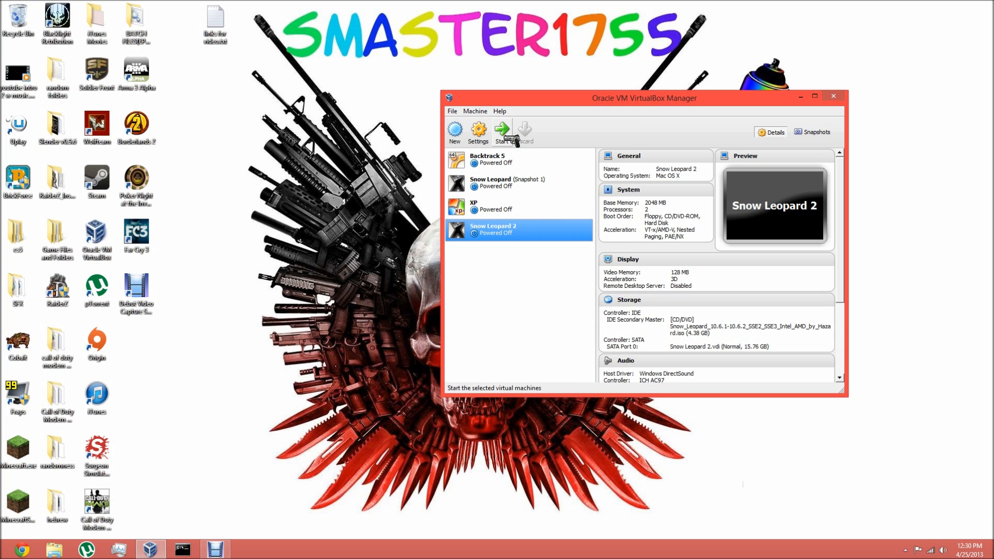
- Start the Snow Leopard 2 virtual machine and bring up the Darwin boot prompt with startup options
click(504, 138)
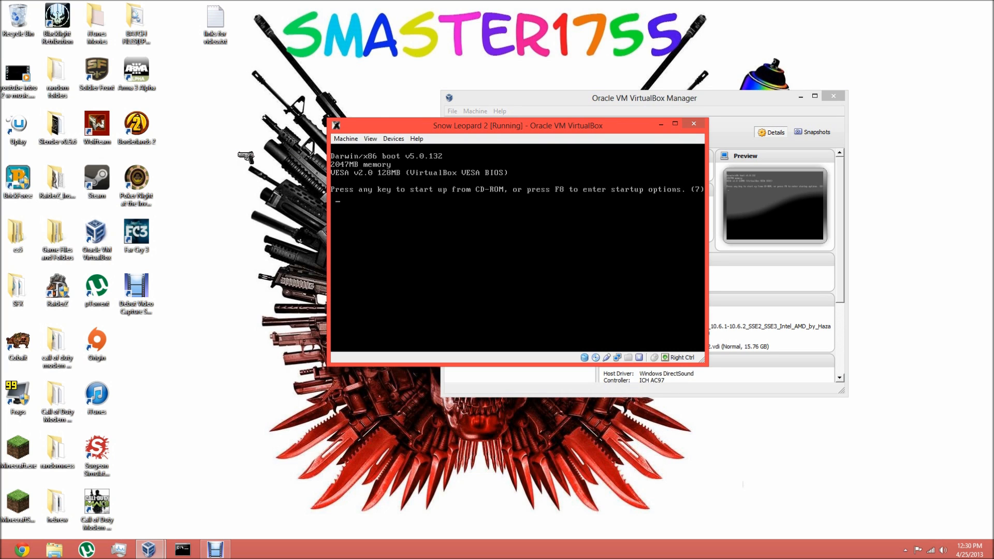
drag(372, 129, 160, 118)
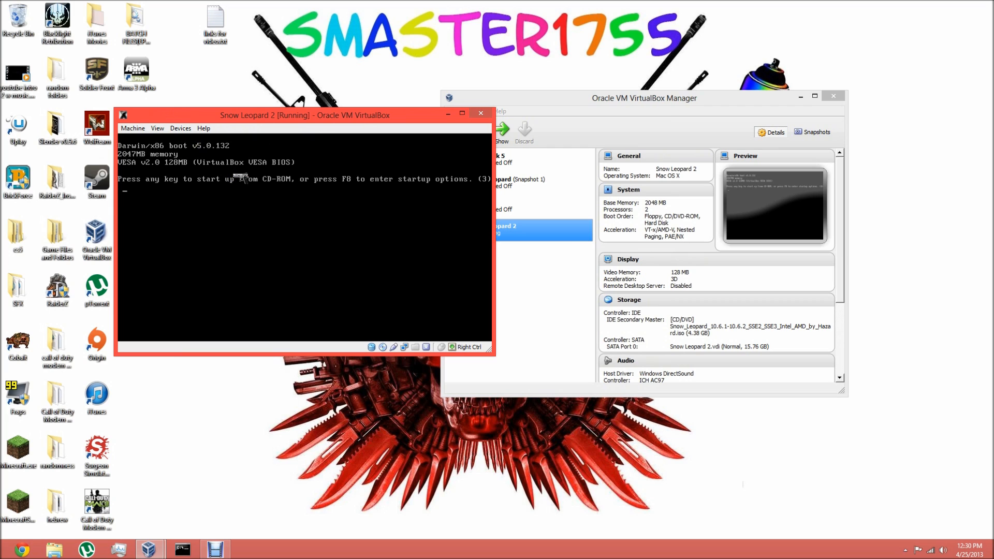
key(Return)
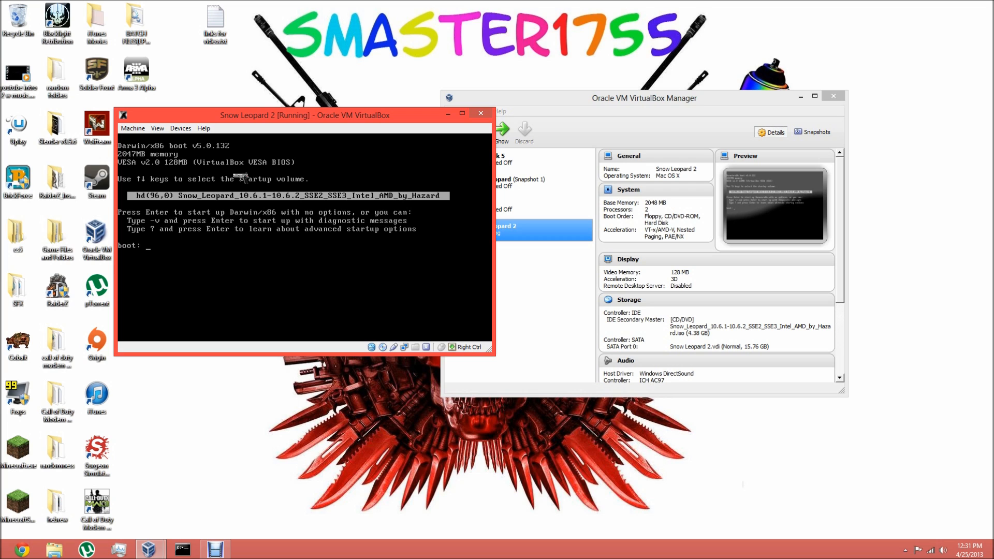
- Reset the virtual machine and boot the installer disc with the startup options -v cpus=2 busratio=20
click(133, 129)
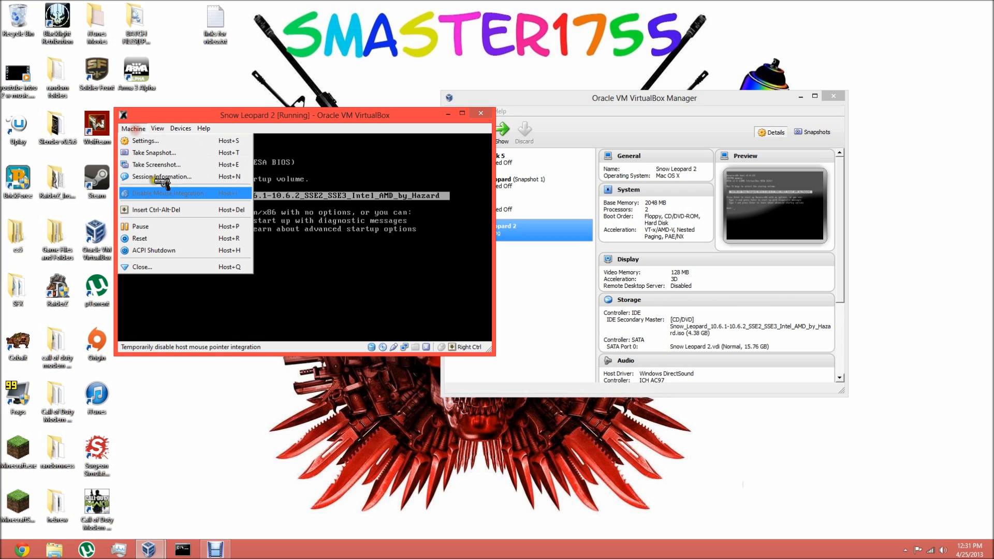
click(165, 237)
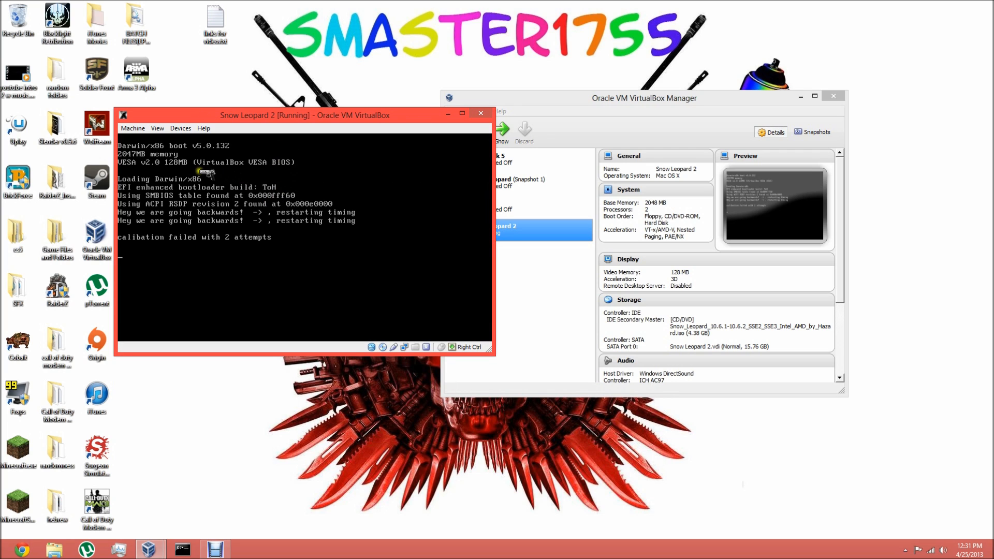
click(132, 128)
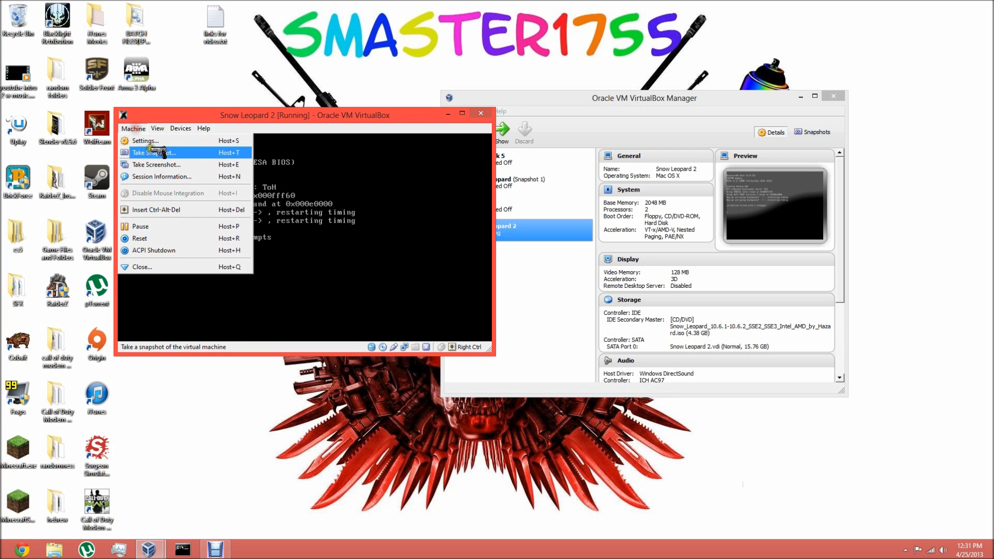
click(158, 238)
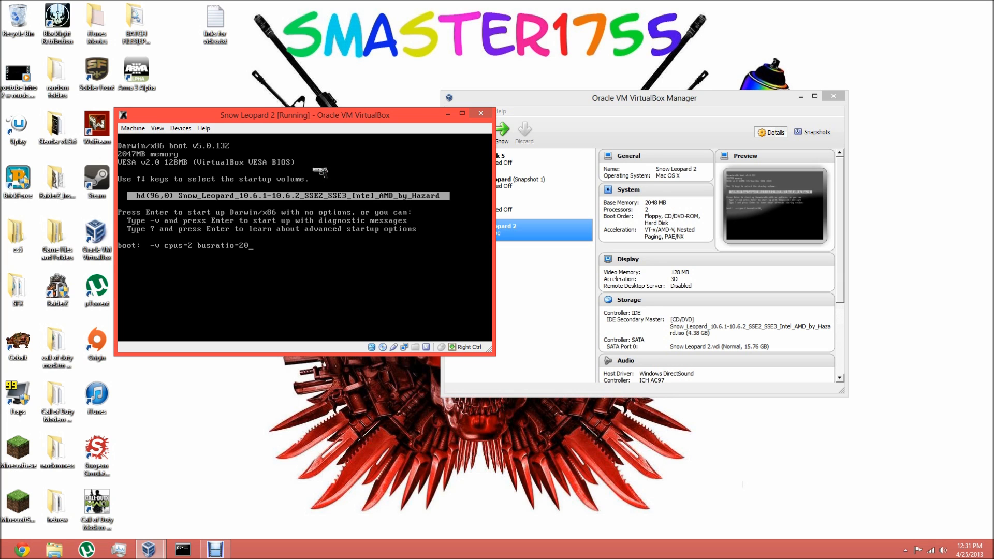
key(Return)
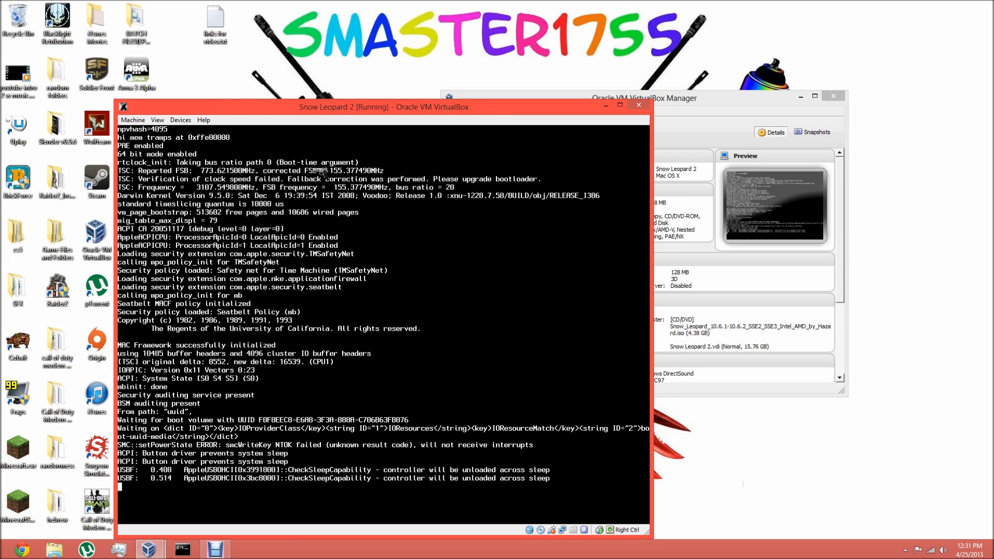
drag(337, 111, 317, 58)
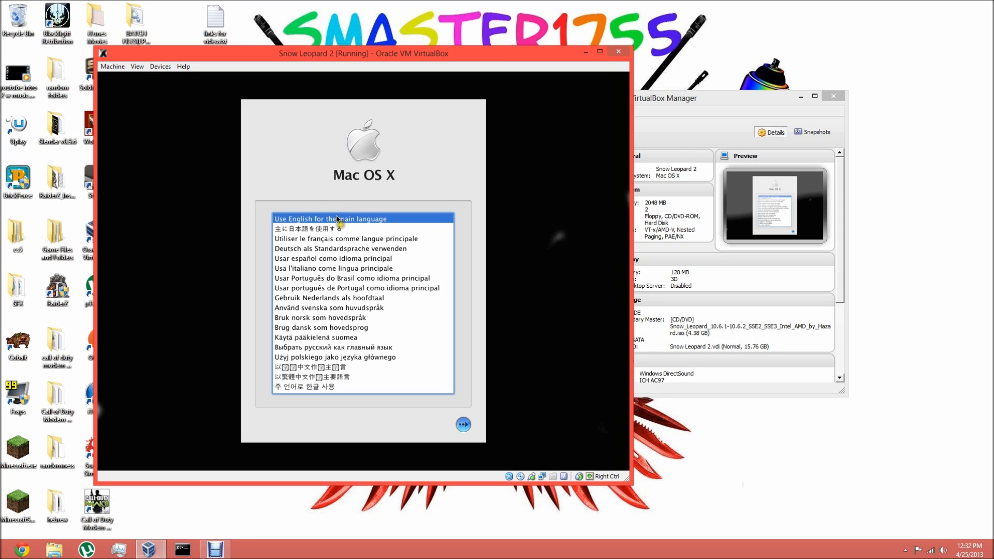
- Use English as the main language and continue past the installer's welcome page to the destination selection
click(463, 425)
click(463, 424)
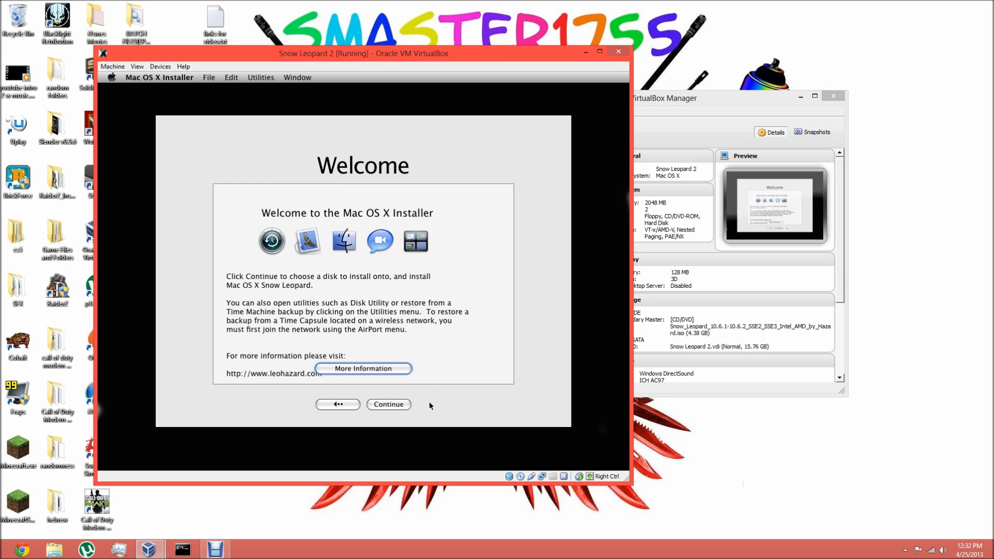
click(388, 404)
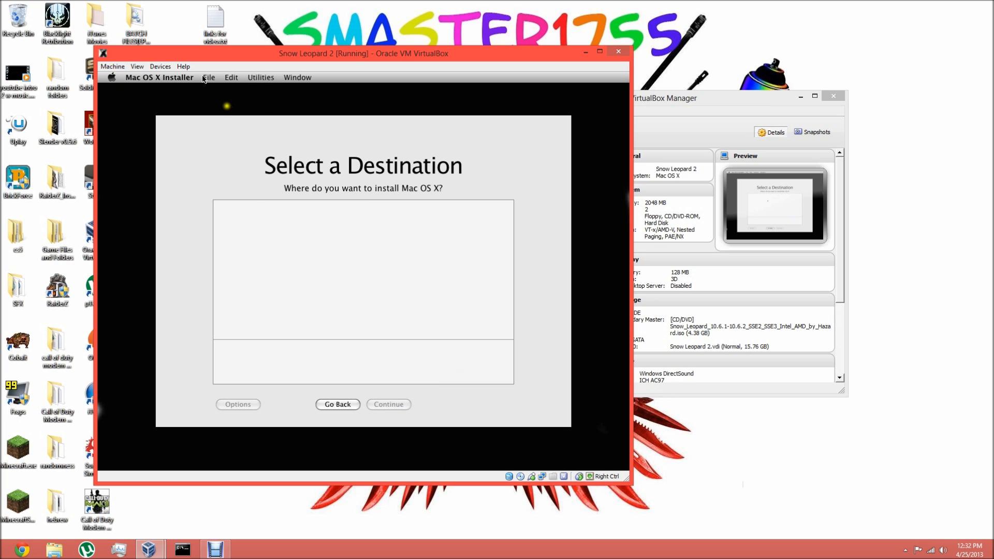
- Open Disk Utility in the installer and show the erase options for the 15.8 GB VBOX HARDDISK
click(260, 78)
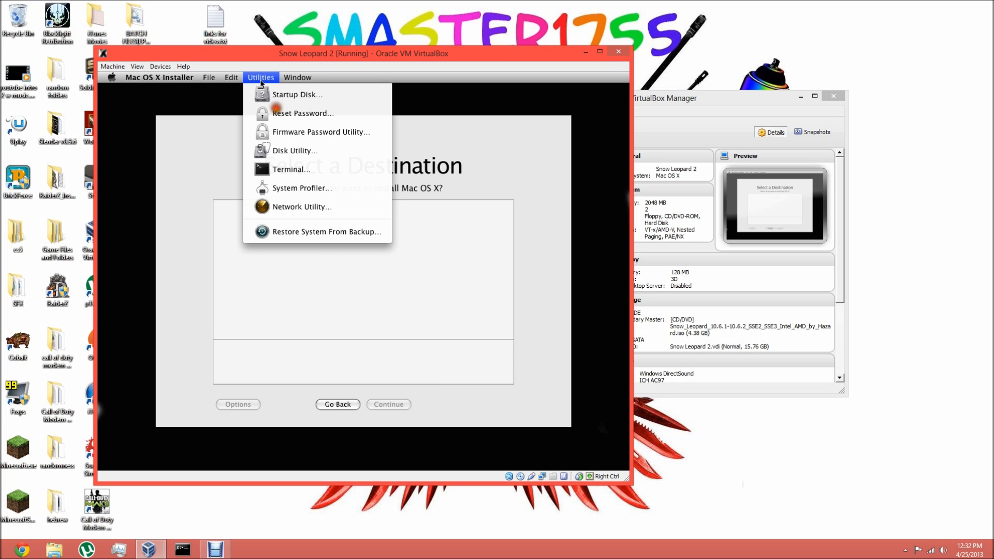
click(290, 155)
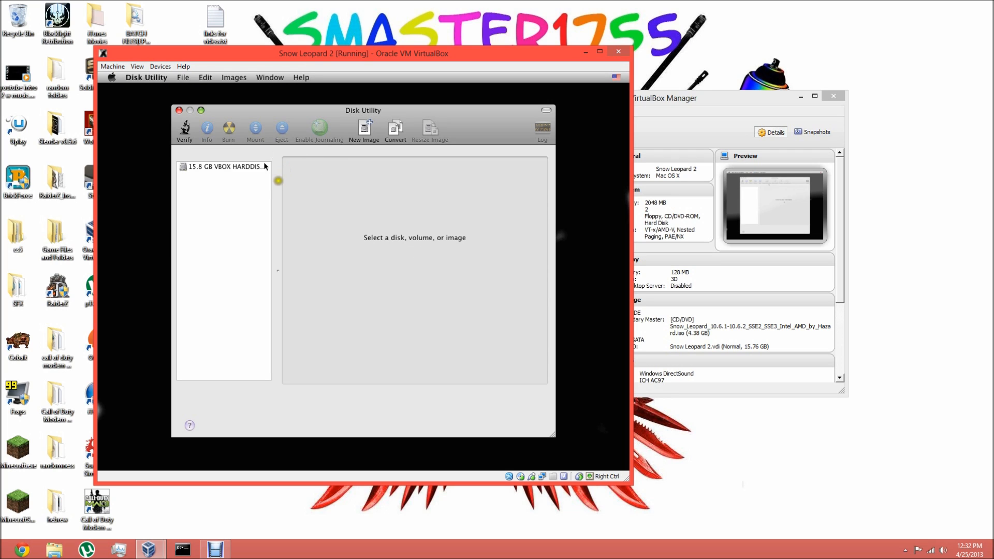
click(227, 166)
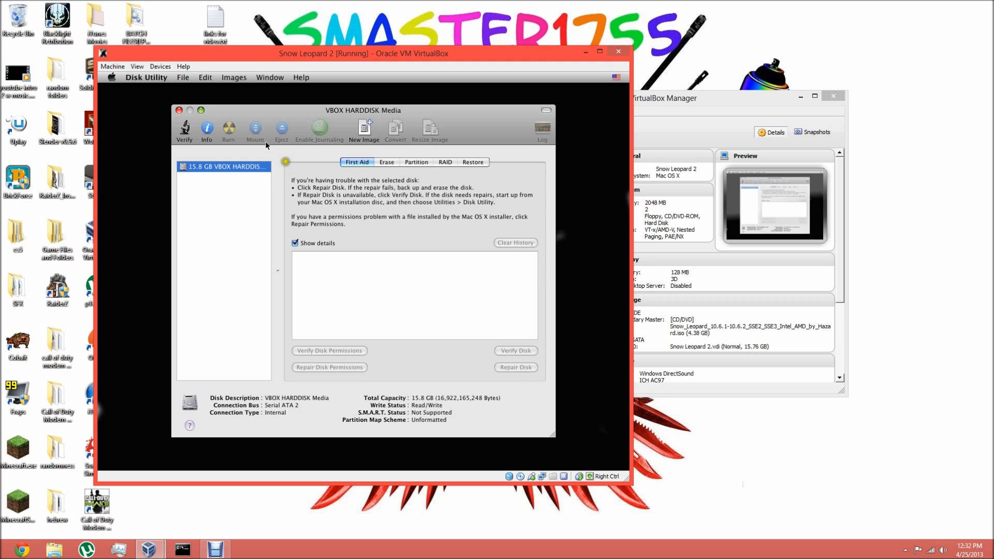
click(392, 161)
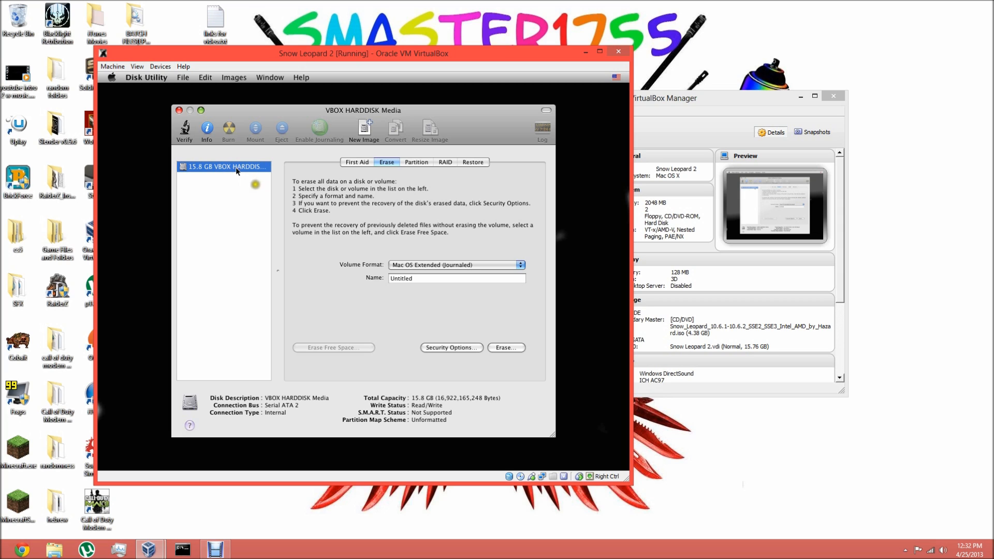
- Review the available volume formats and keep Mac OS Extended (Journaled) for the erase
double_click(401, 278)
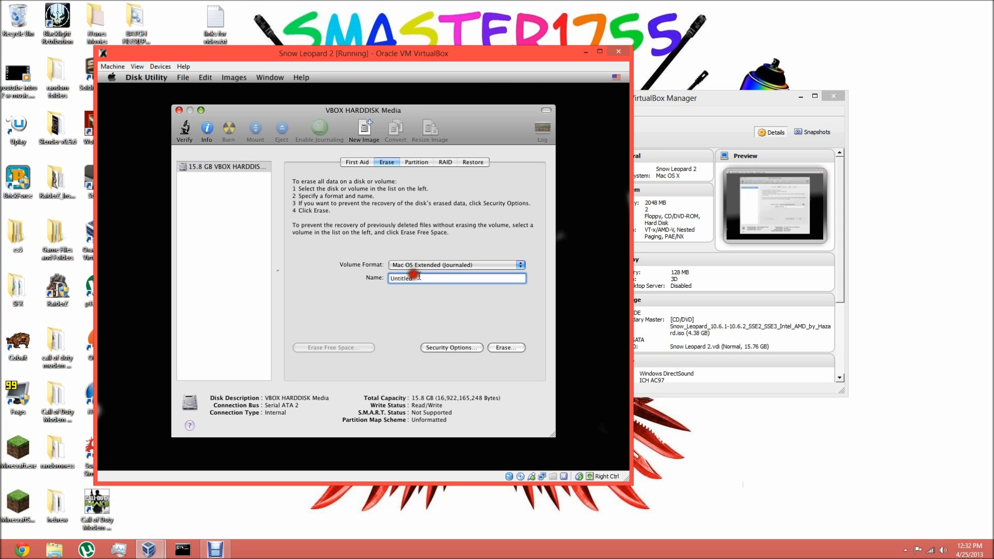
click(459, 266)
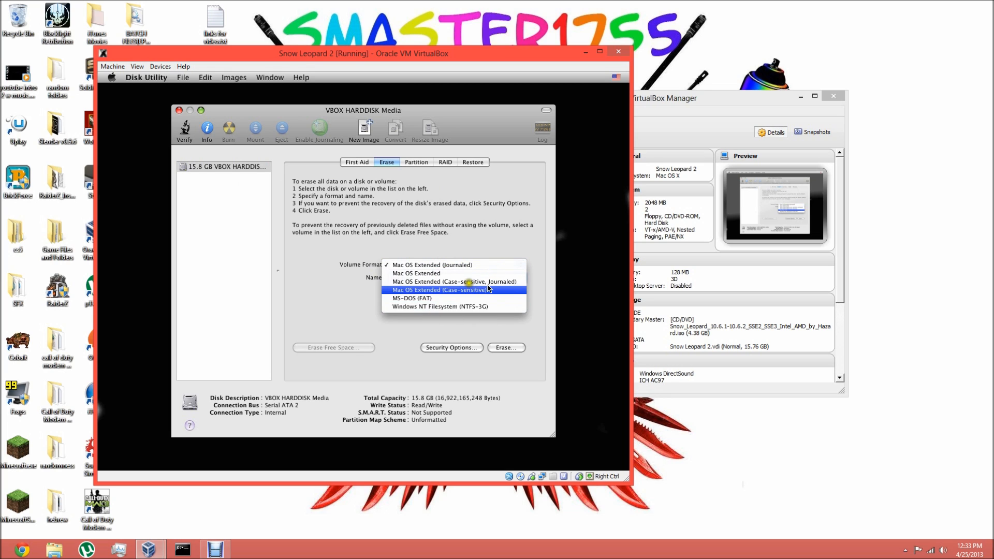
click(475, 266)
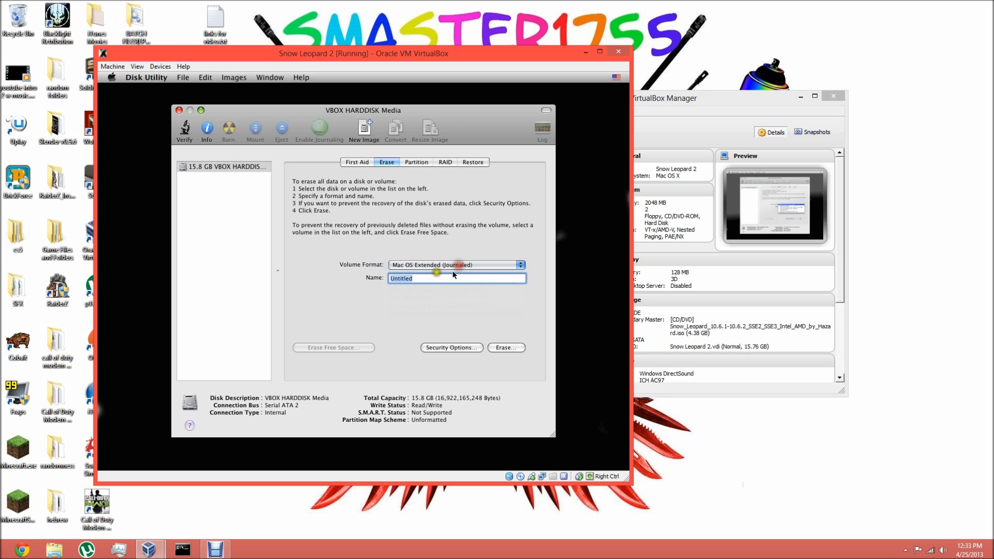
drag(441, 278, 353, 282)
text(Nipple Fart)
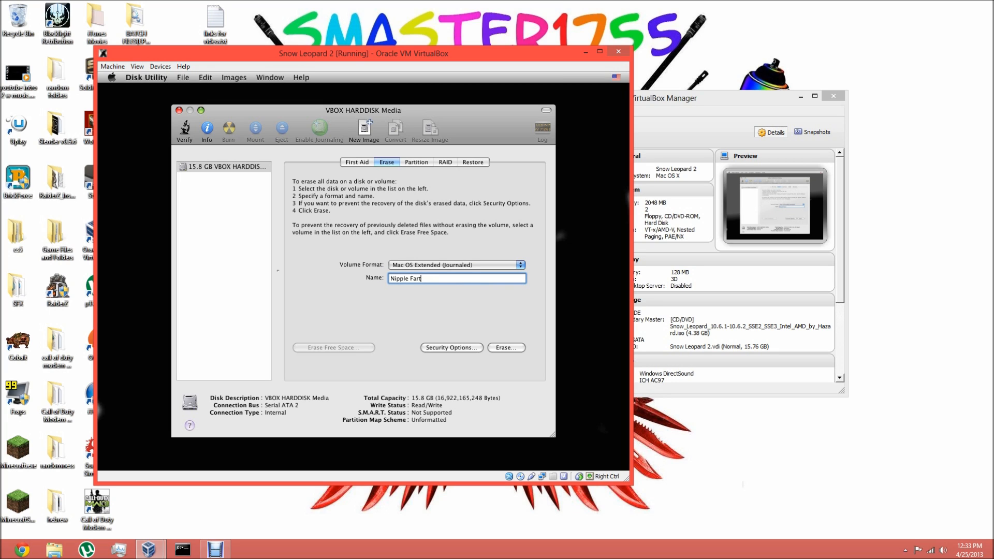
key(BackSpace)
key(BackSpace)
text(Ma)
key(BackSpace)
key(BackSpace)
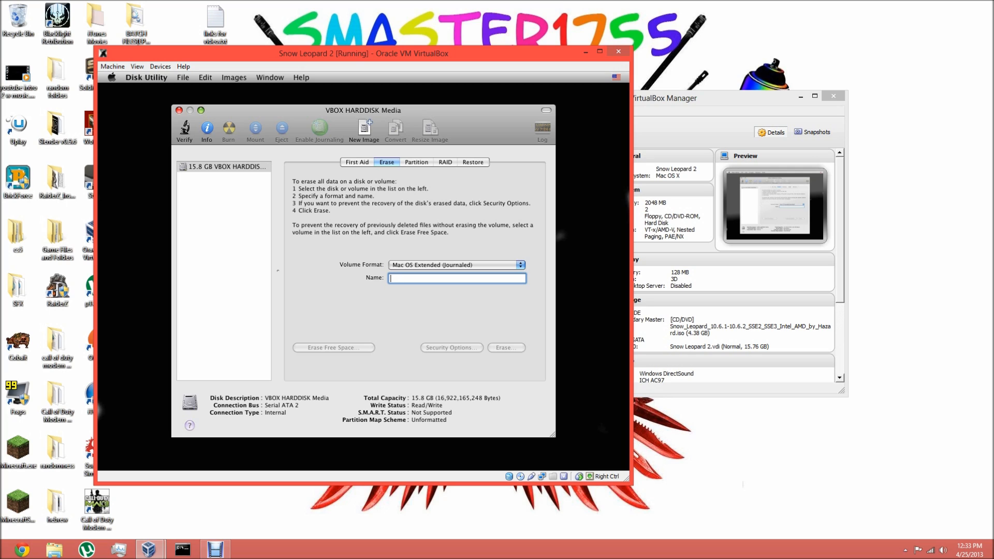
- Erase the VBOX HARDDISK with the name PURPLE DONKEY SHARTING and close Disk Utility
text(PURPLE DONKE)
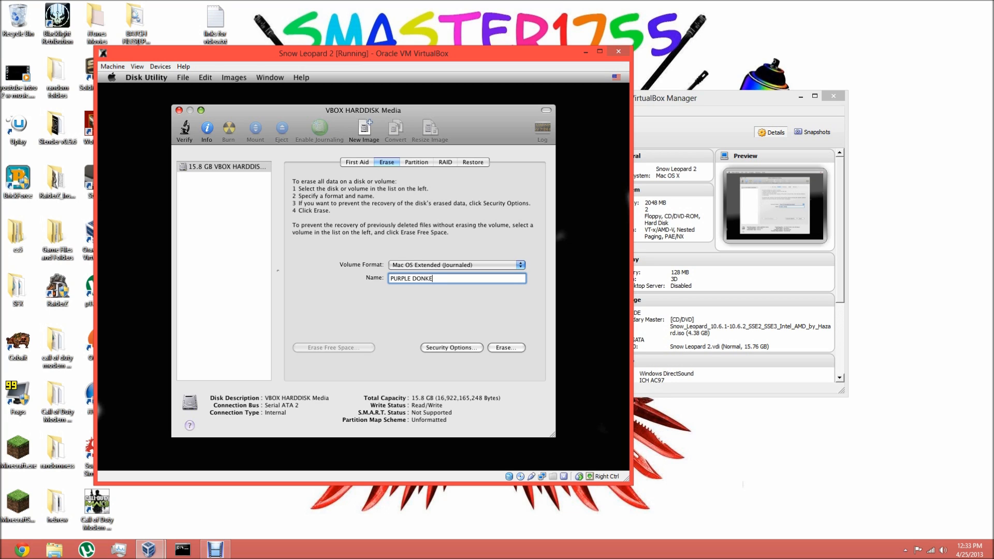
text(Y SHARTING)
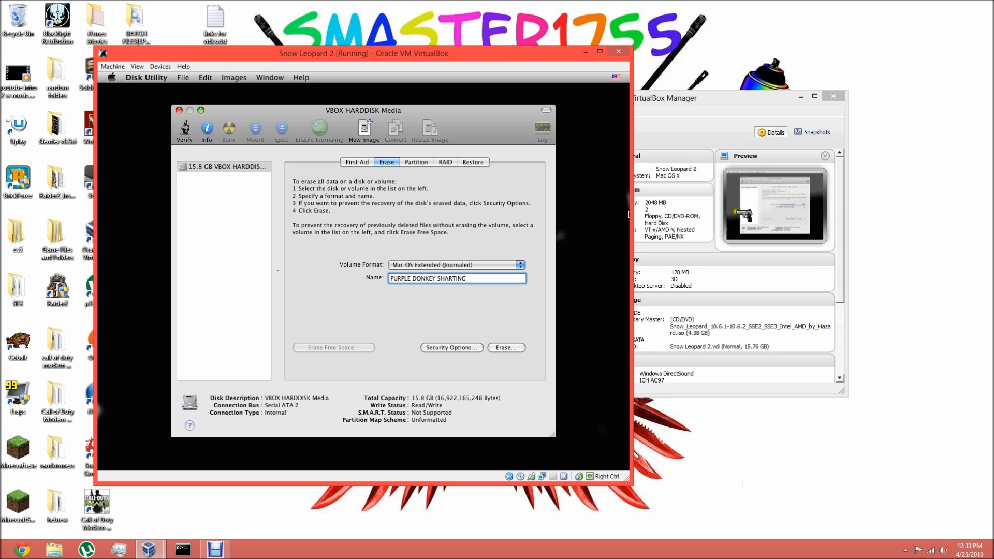
click(512, 346)
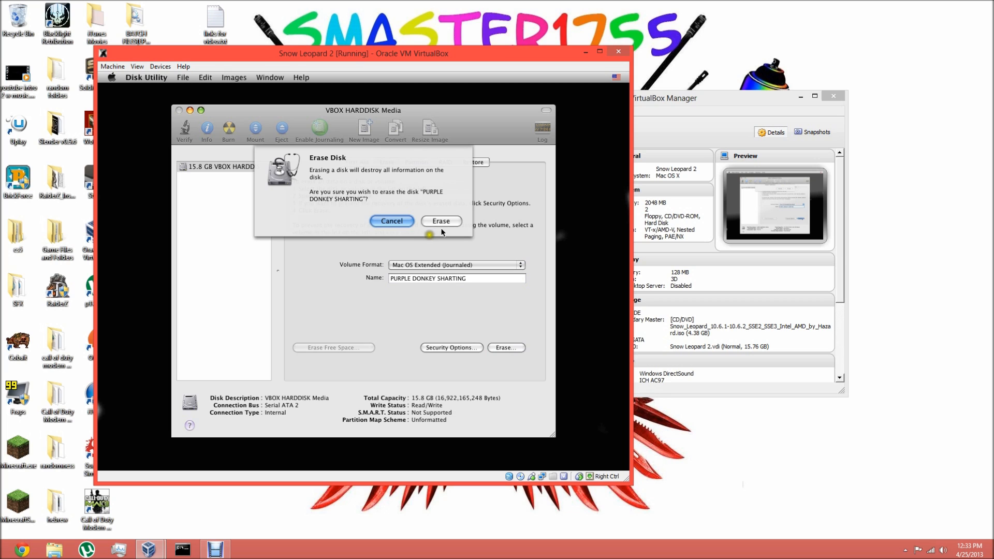
click(434, 222)
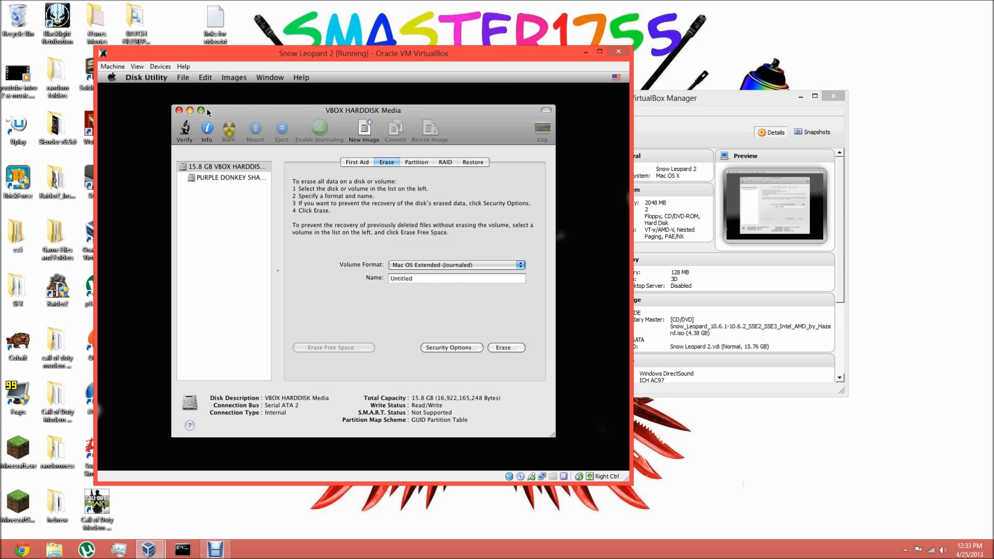
click(179, 110)
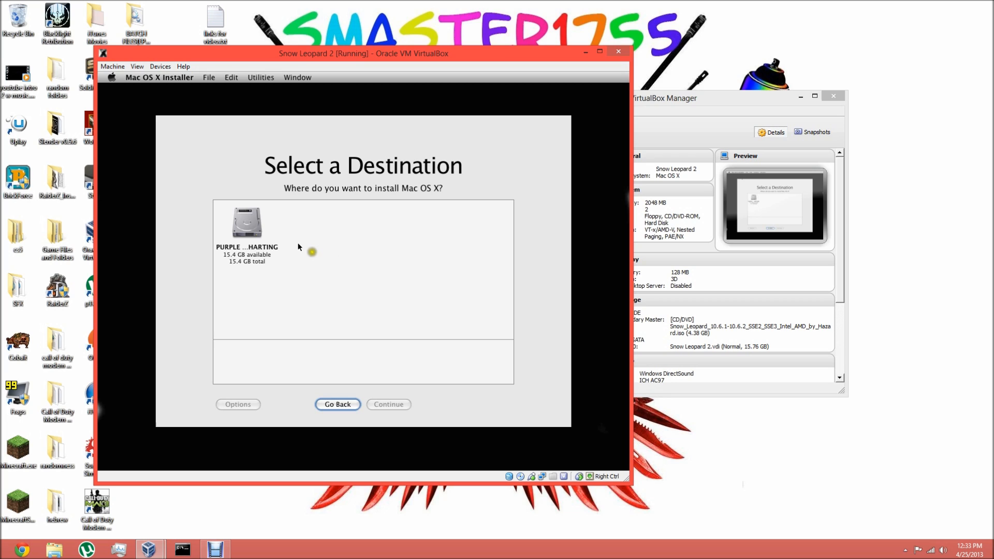
- Choose the PURPLE DONKEY SHARTING volume as the Mac OS X destination and open the installation's package customization
click(242, 220)
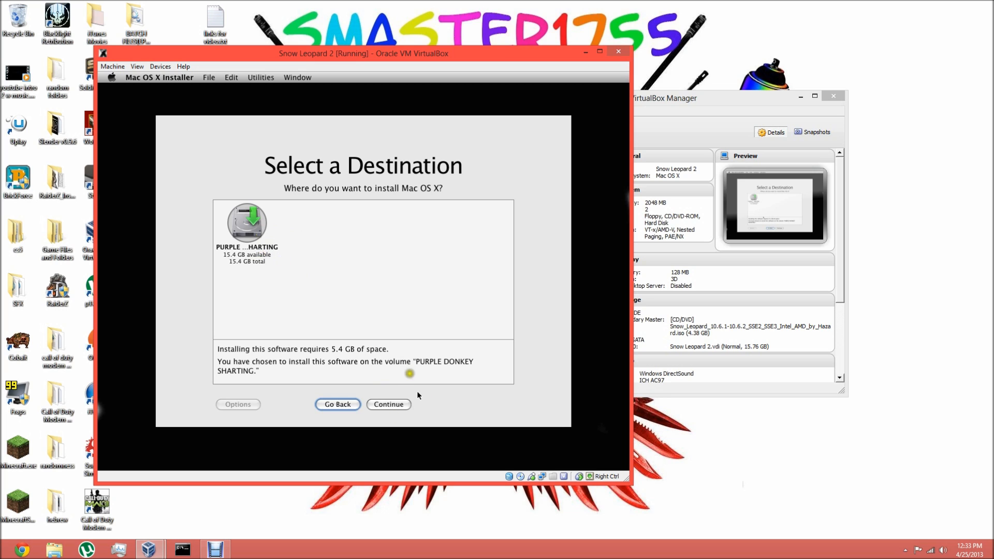
click(389, 404)
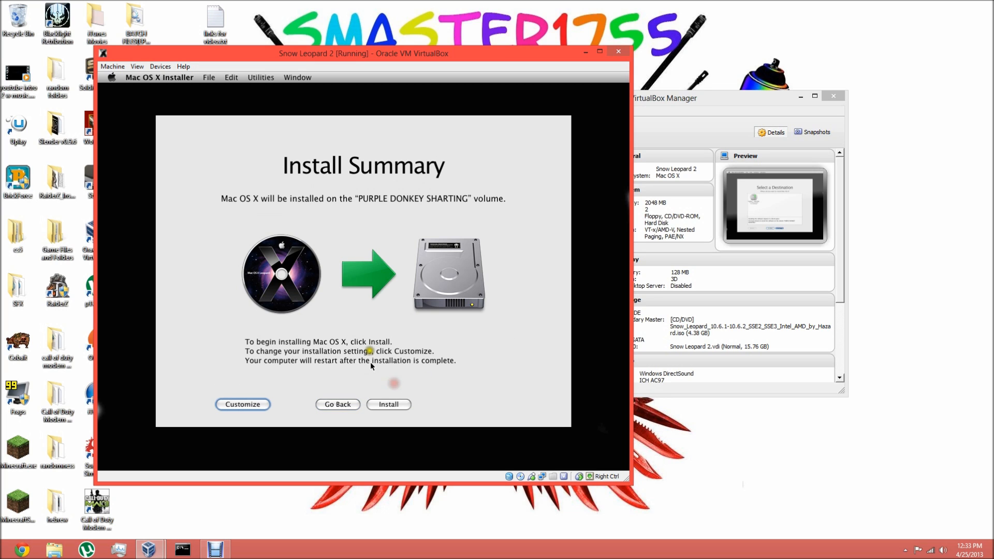
click(247, 407)
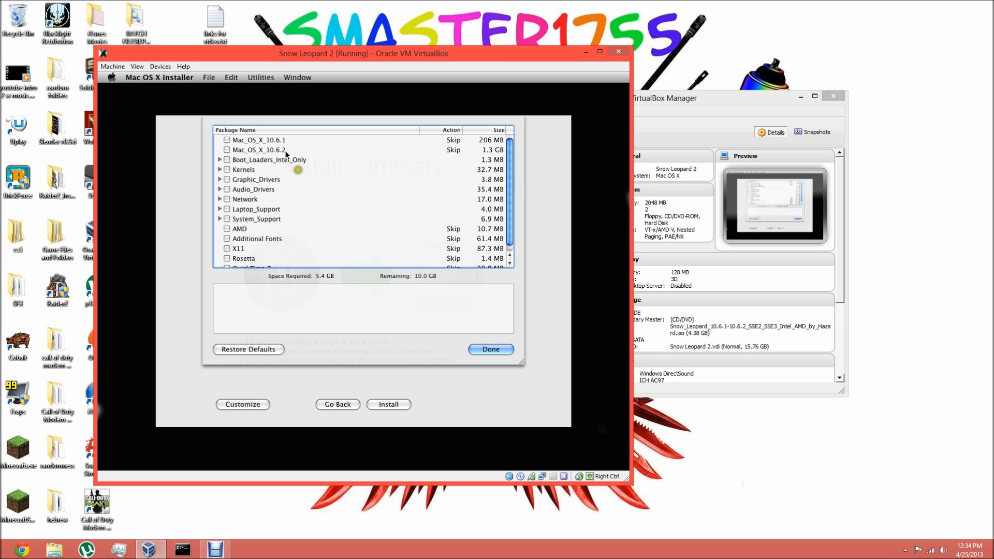
- Include the packages Mac_OS_X_10.6.2, Chameleon_RC3_PCEFI_10.5 and Legacy_kernel_10.2.0 in the installation
click(227, 150)
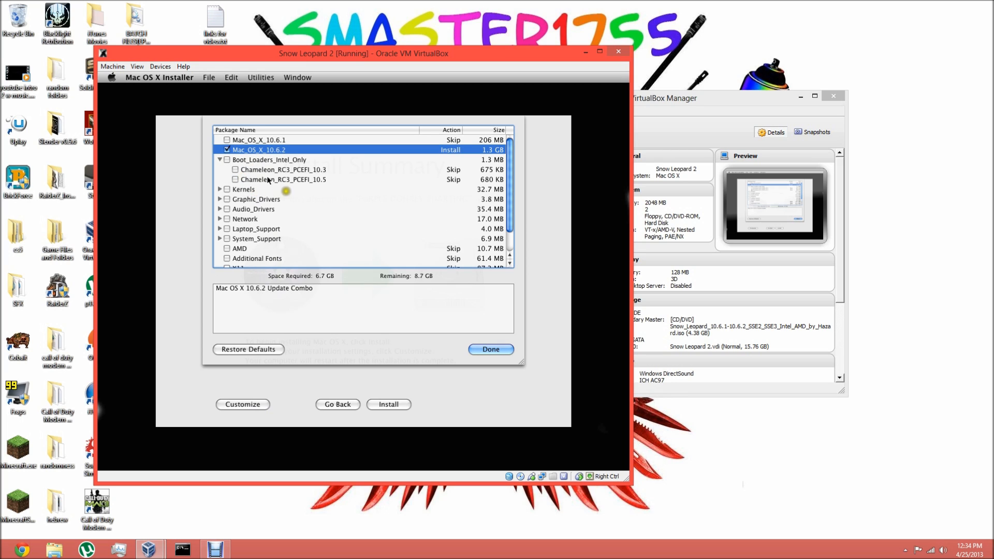
click(236, 179)
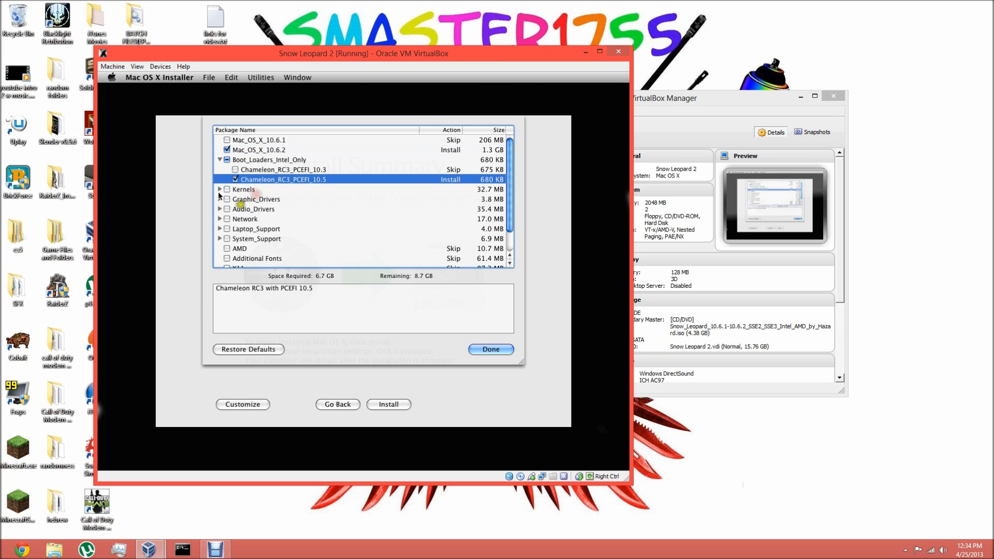
click(217, 189)
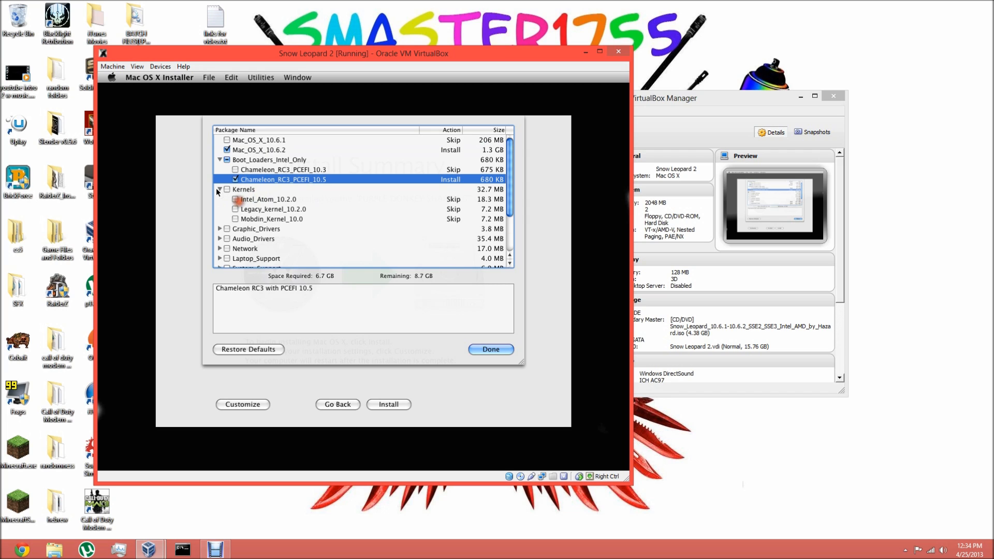
click(235, 208)
- Add GraphicEnabler from the graphic drivers and all Audio_Drivers to the installation, and finish the customization
scroll(232, 203, down, 1)
click(220, 214)
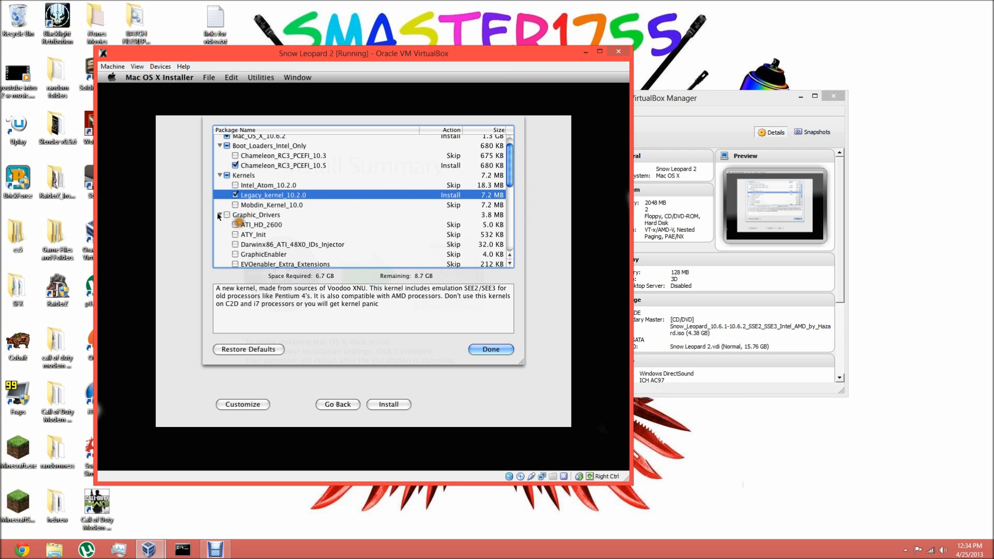
click(236, 253)
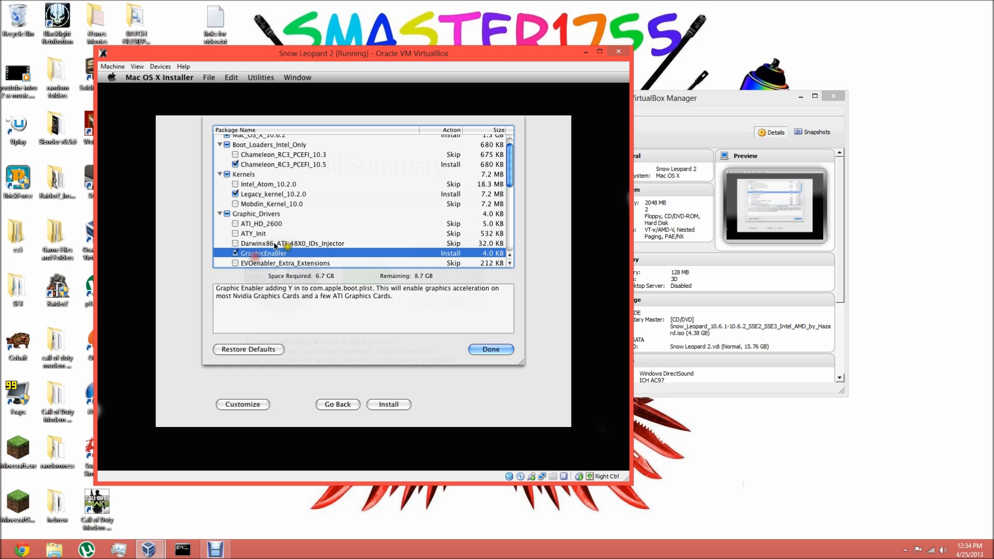
scroll(218, 204, down, 5)
scroll(218, 203, down, 5)
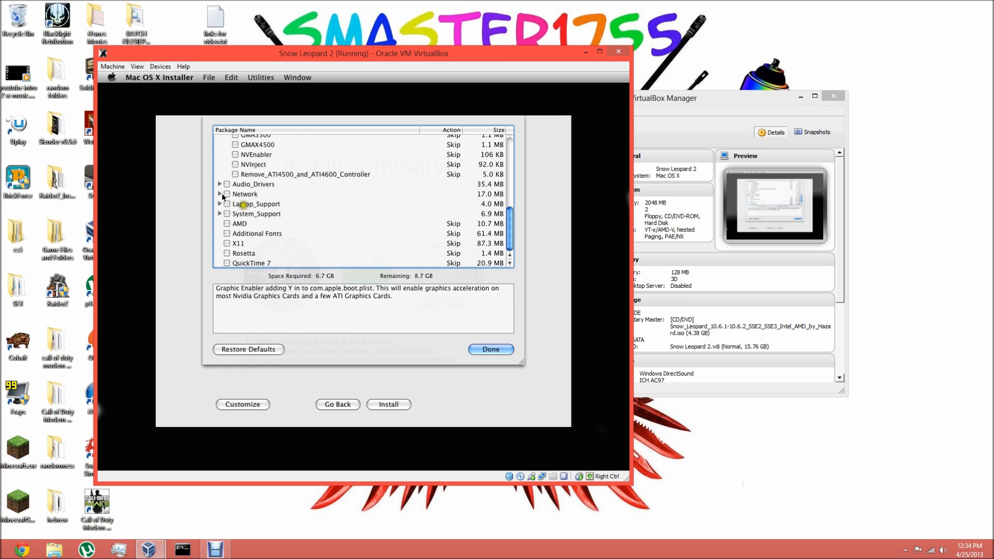
click(226, 184)
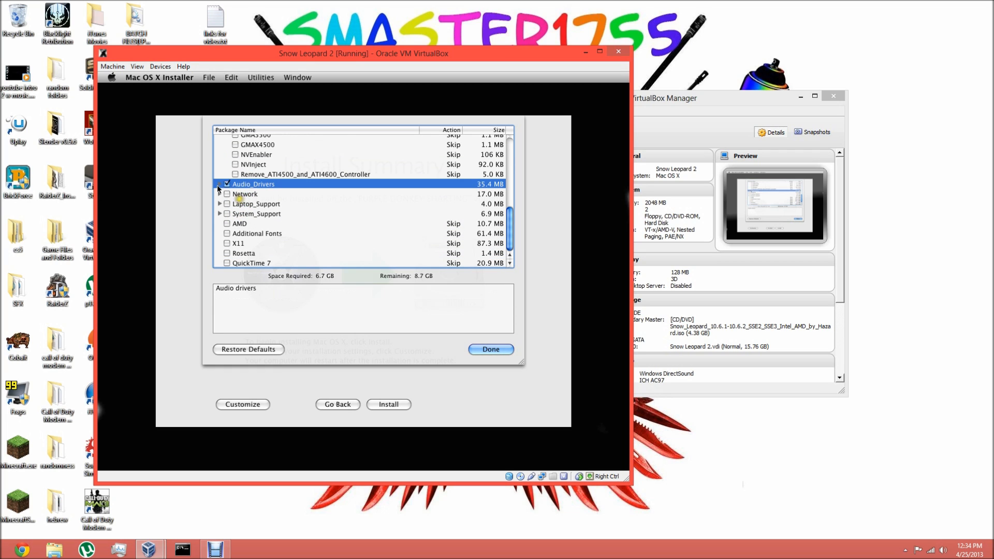
click(218, 185)
click(218, 185)
click(482, 348)
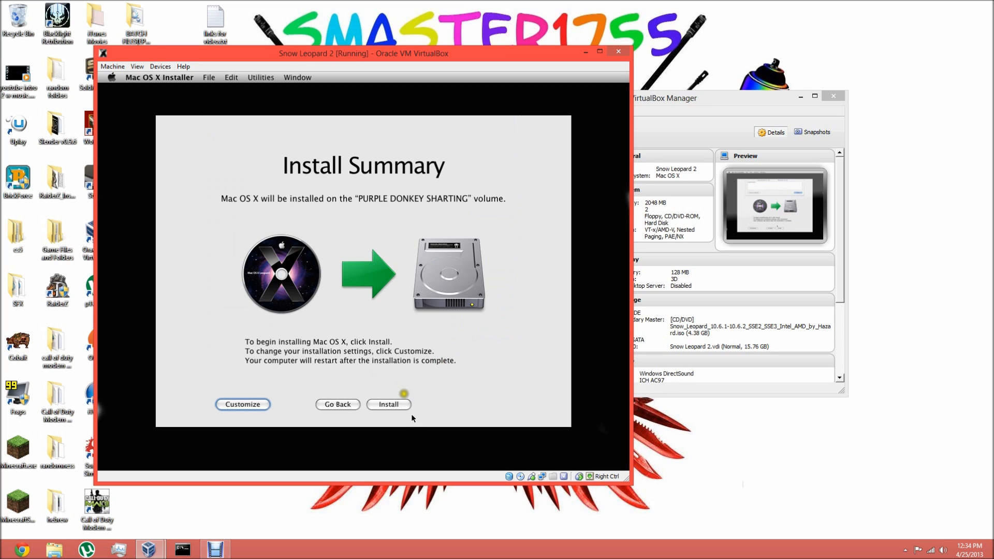
- Install Mac OS X without the installation DVD check and restart once the installation has completed
click(397, 404)
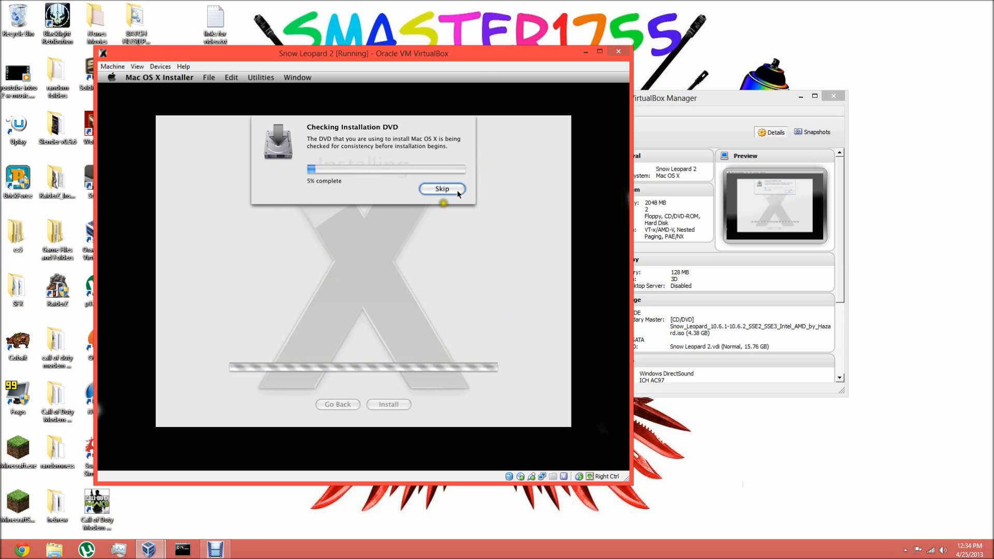
click(441, 188)
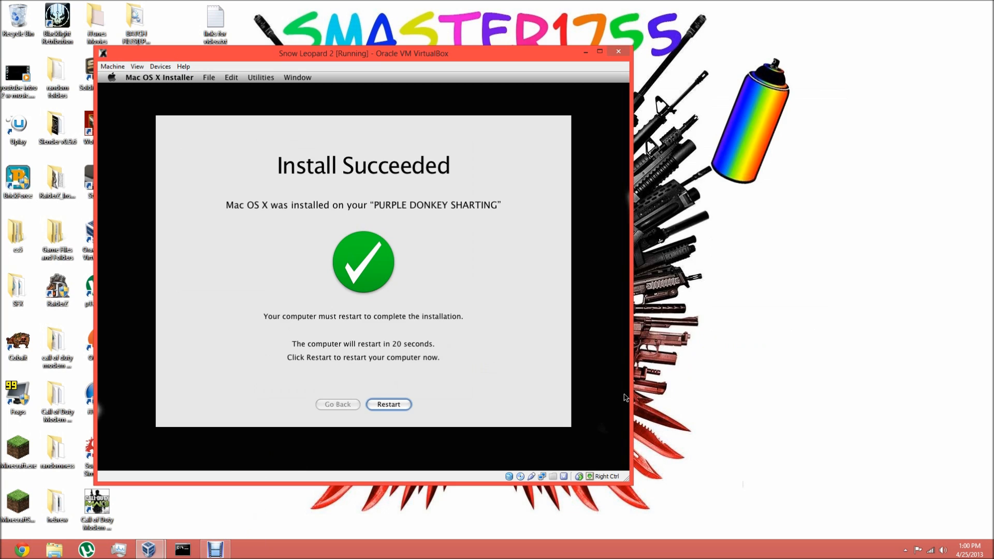
drag(419, 59, 435, 53)
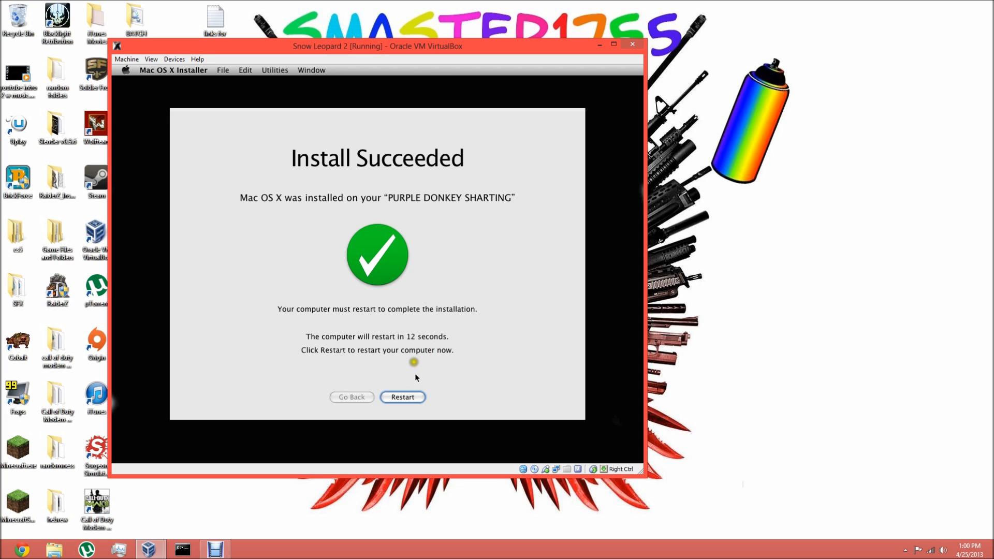
click(416, 392)
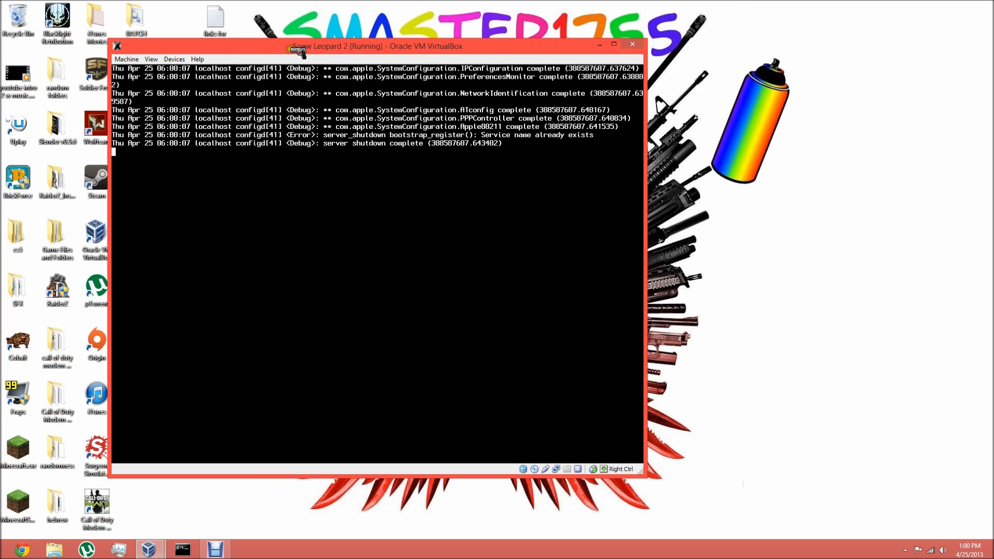
- Force-unmount the Snow Leopard installer ISO from the virtual drive and restart the virtual machine
drag(286, 45, 350, 54)
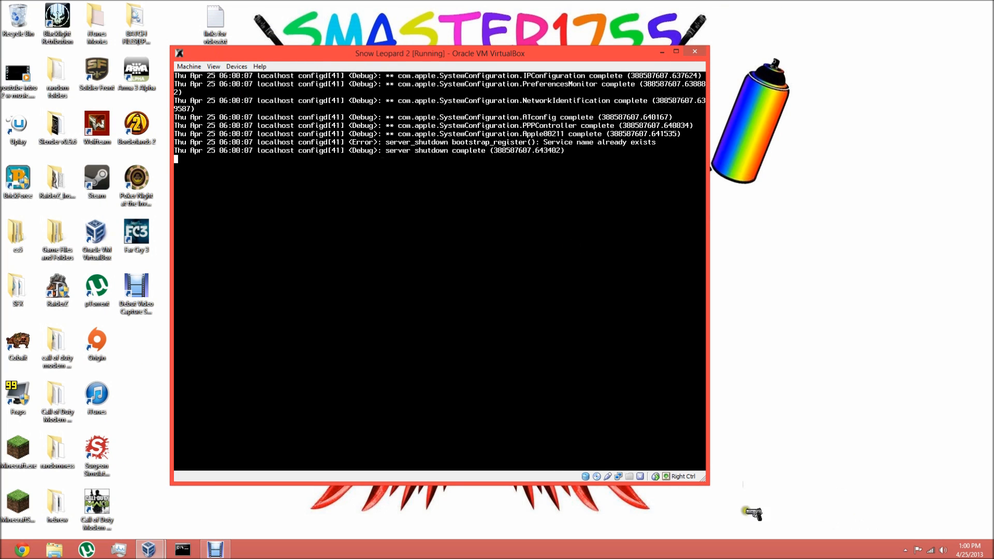
click(238, 67)
mouse_move(251, 83)
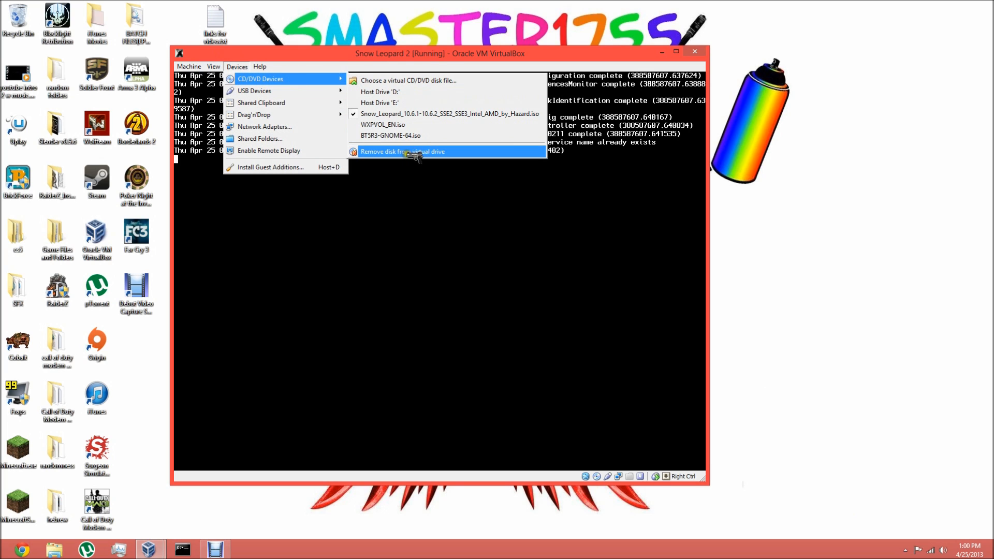
click(449, 152)
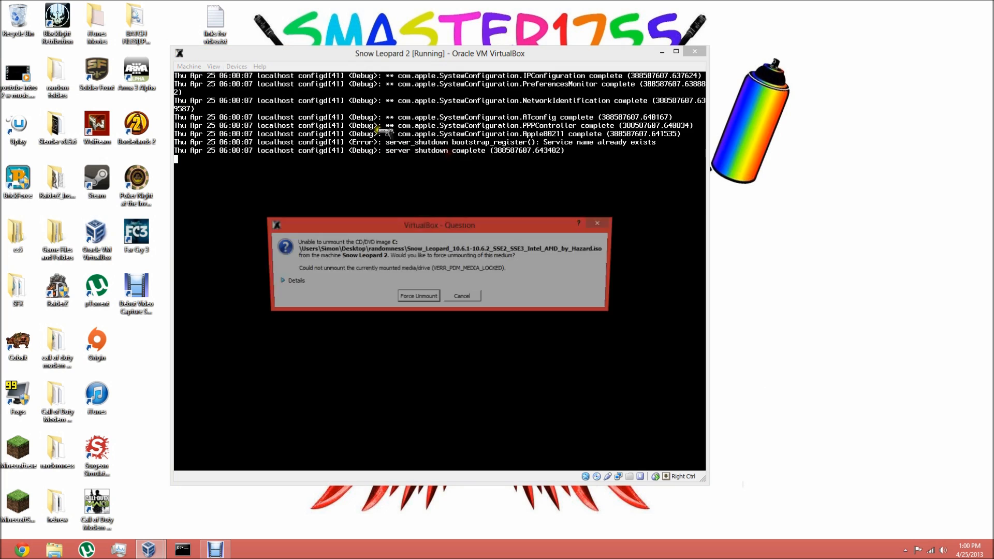
click(430, 298)
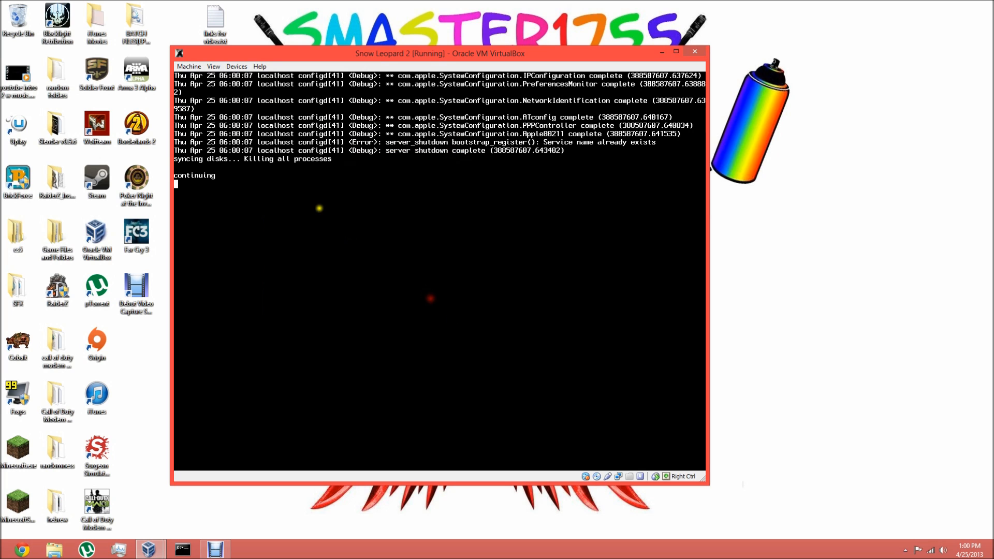
click(190, 67)
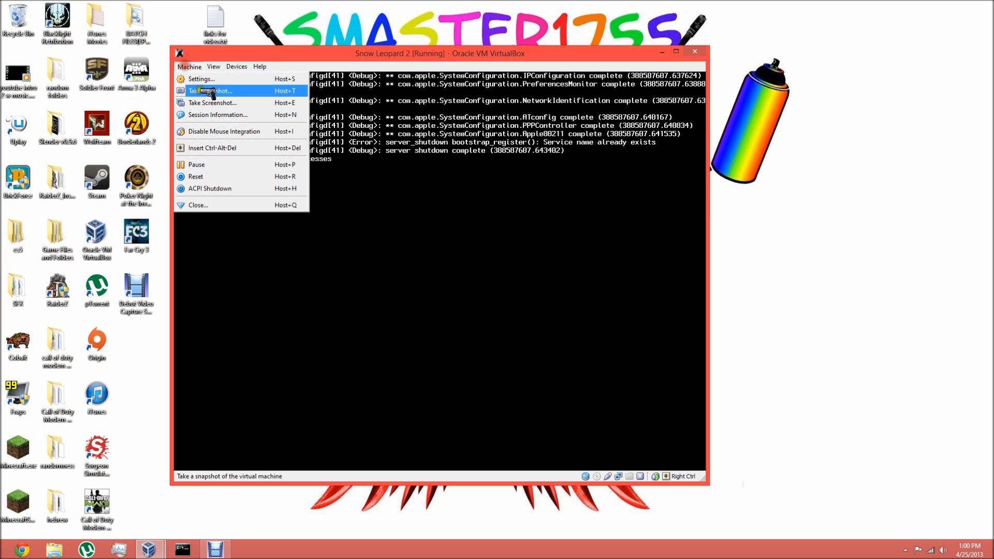
click(223, 189)
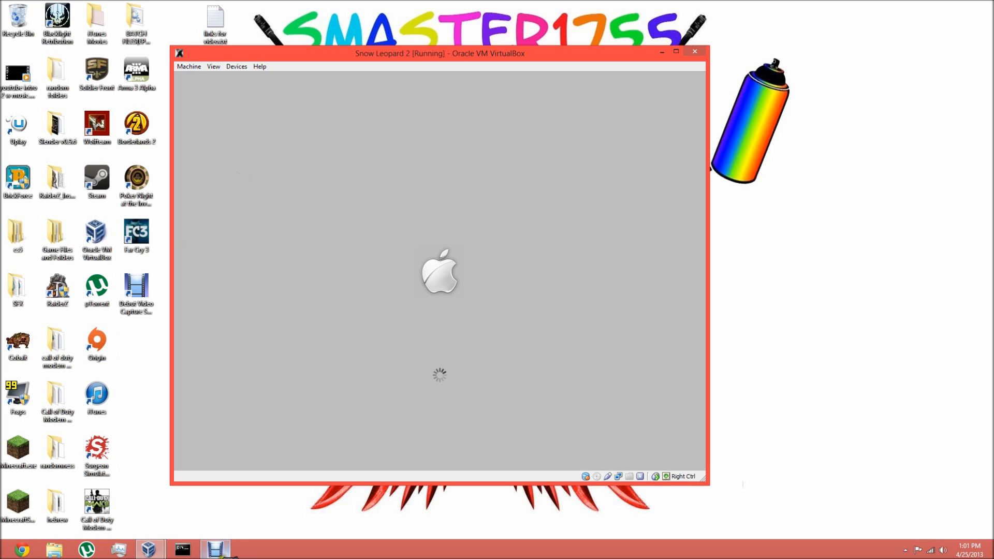
mouse_move(230, 554)
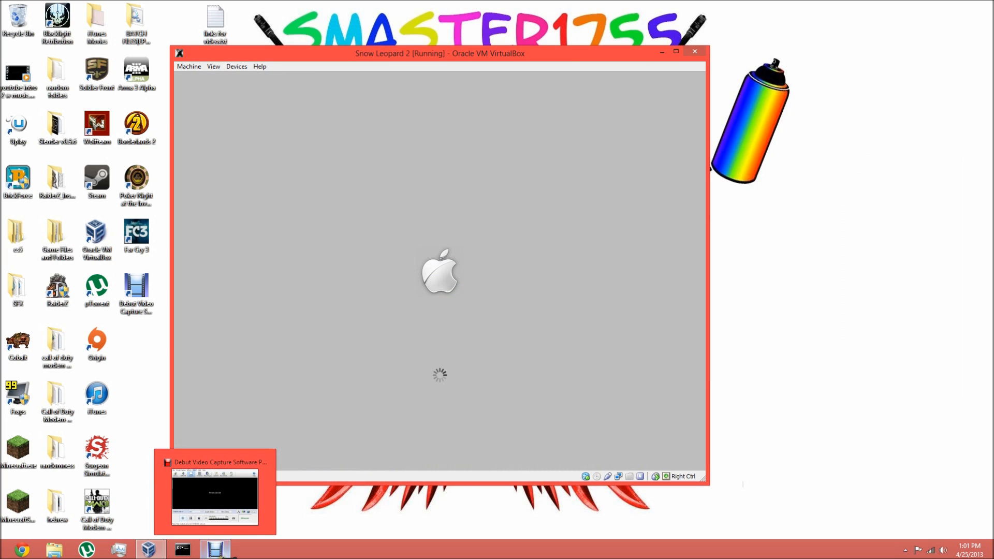
click(214, 496)
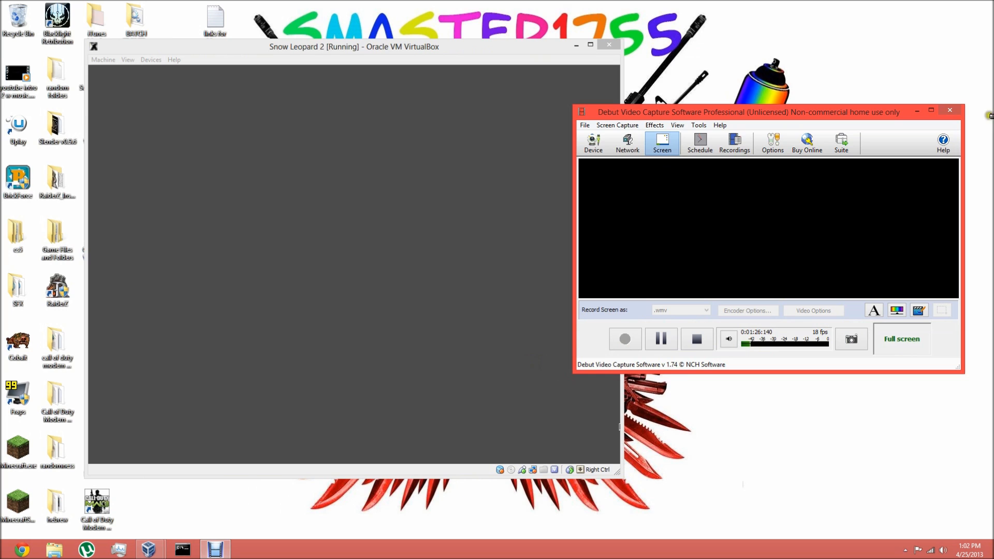
click(926, 113)
drag(450, 48, 522, 48)
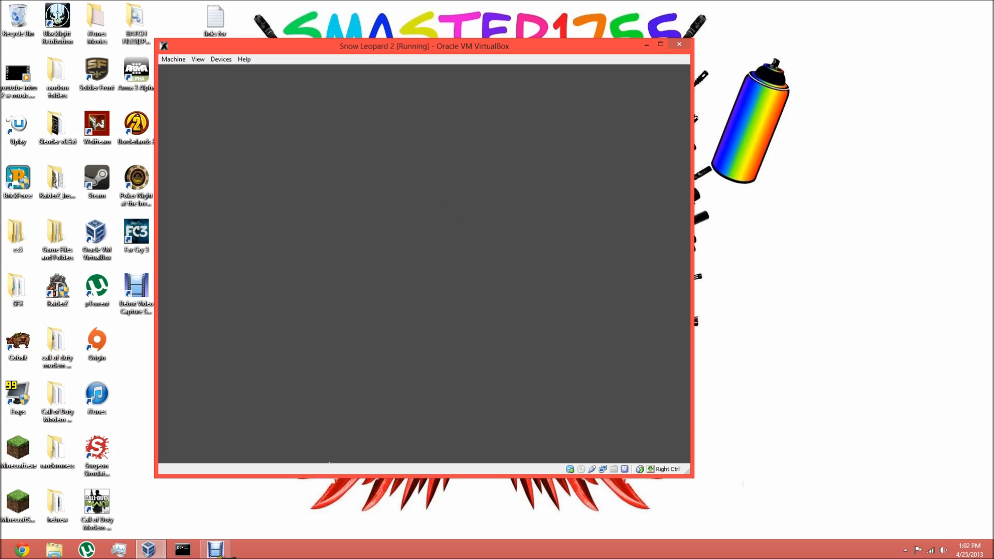
mouse_move(215, 548)
click(215, 525)
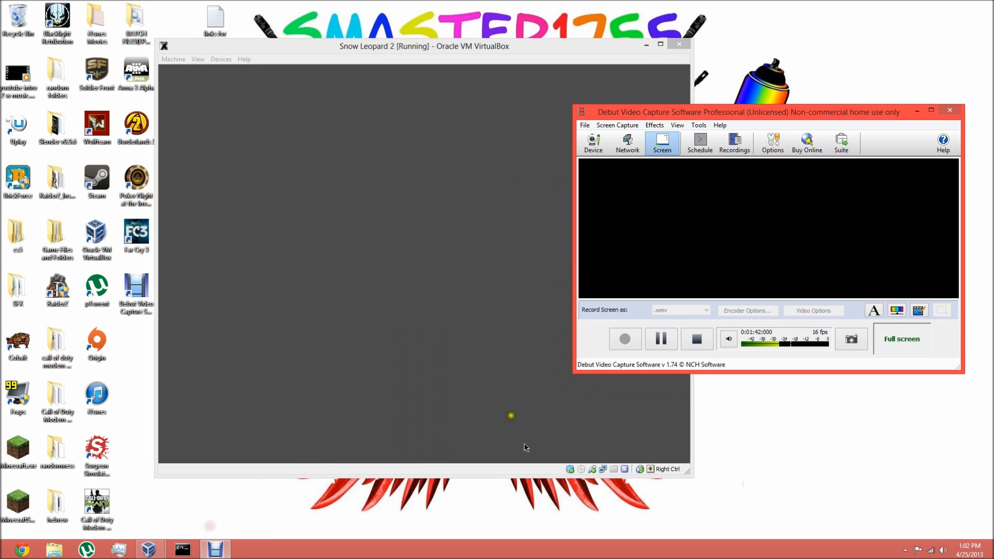
click(926, 110)
drag(431, 52, 439, 55)
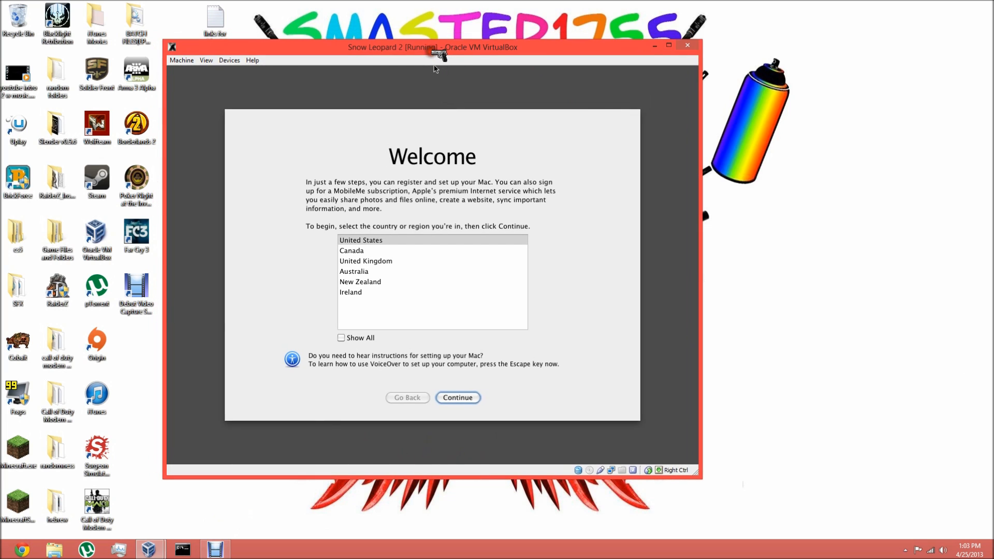
- Complete the first Mac setup pages with United States, the U.S. keyboard layout and no information transfer
click(364, 238)
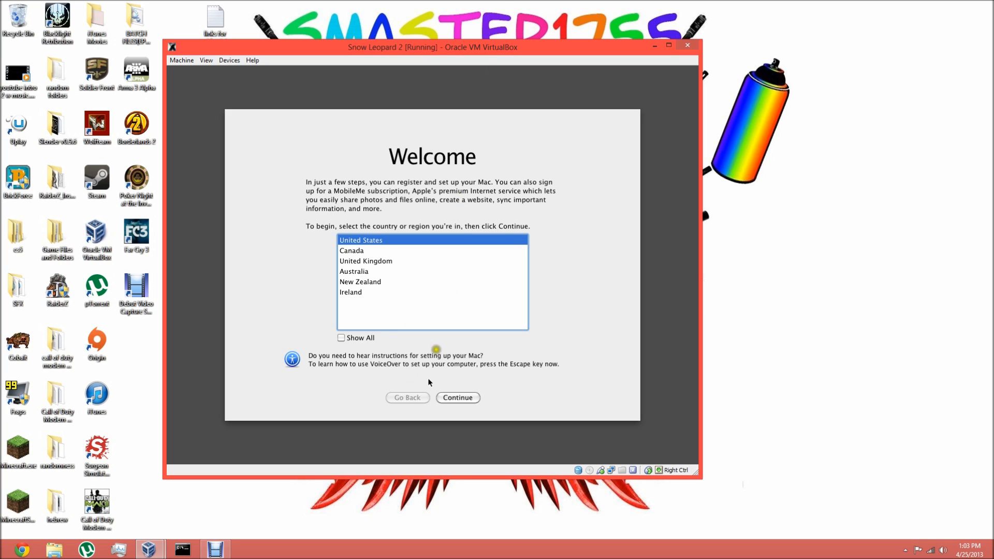
click(461, 399)
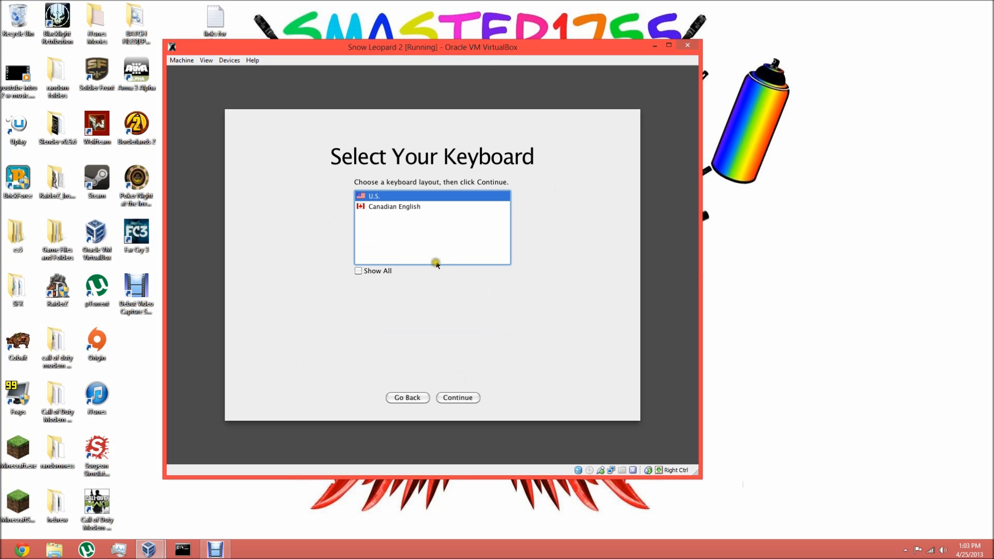
click(461, 400)
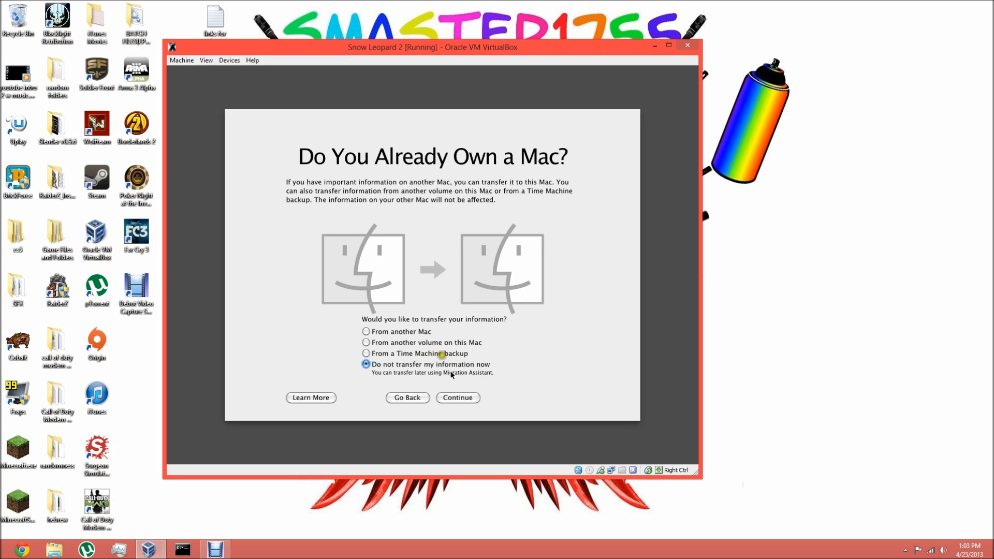
click(463, 398)
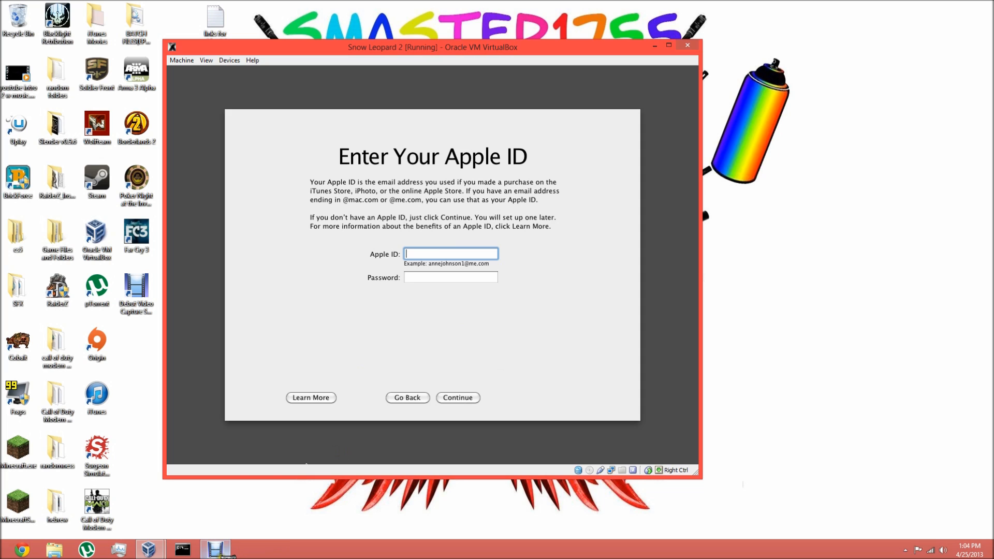
- Leave the Apple ID blank, keep the no-transfer option, and skip the registration information without filling it in
click(412, 398)
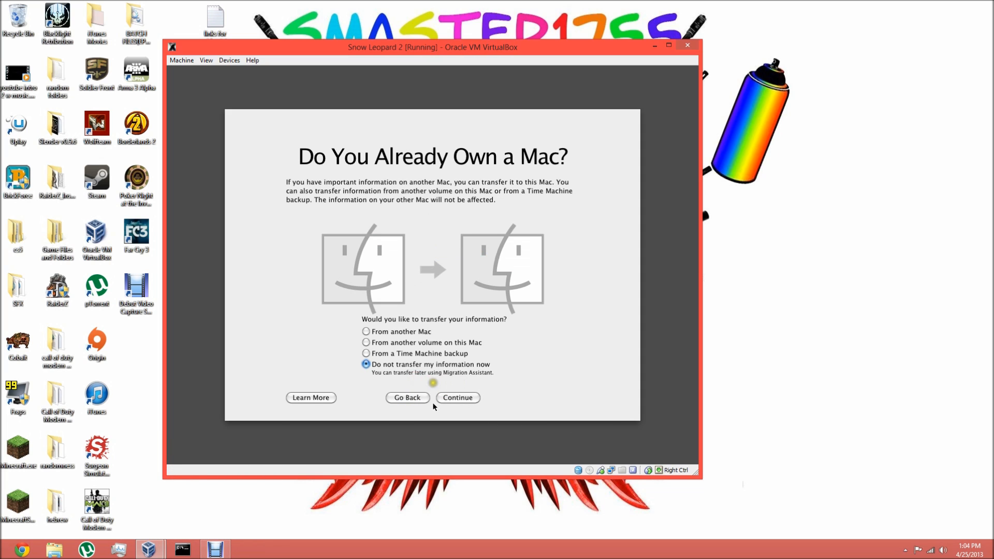
click(460, 399)
click(461, 399)
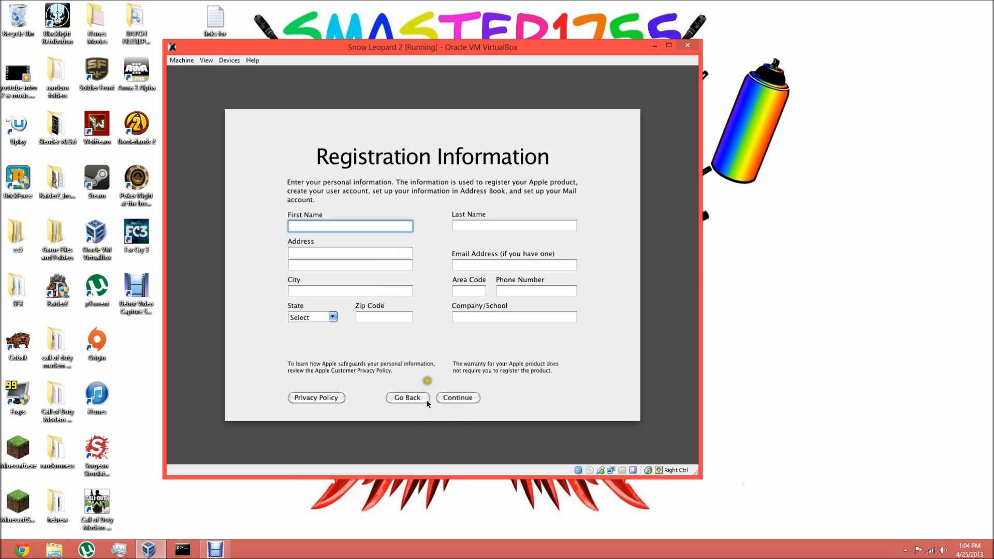
click(461, 398)
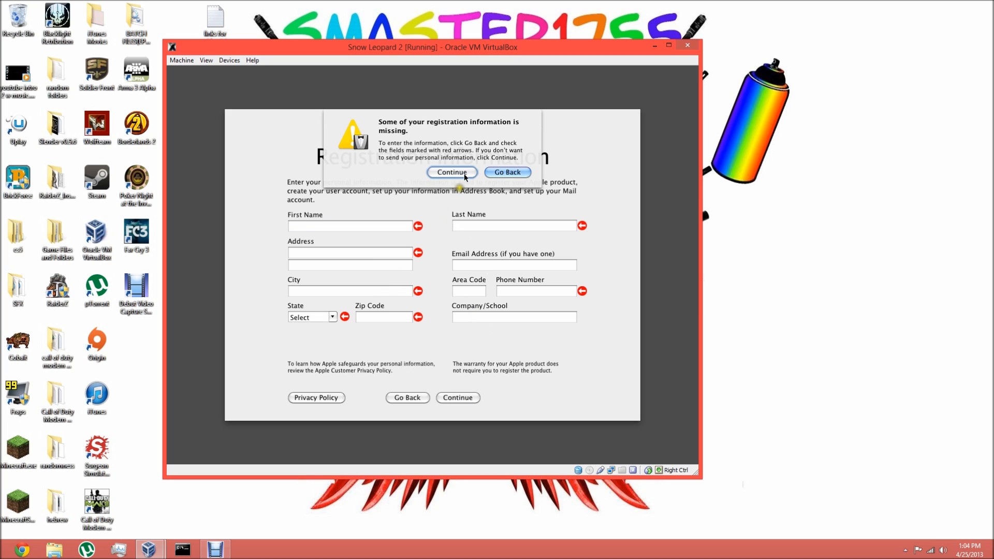
click(463, 172)
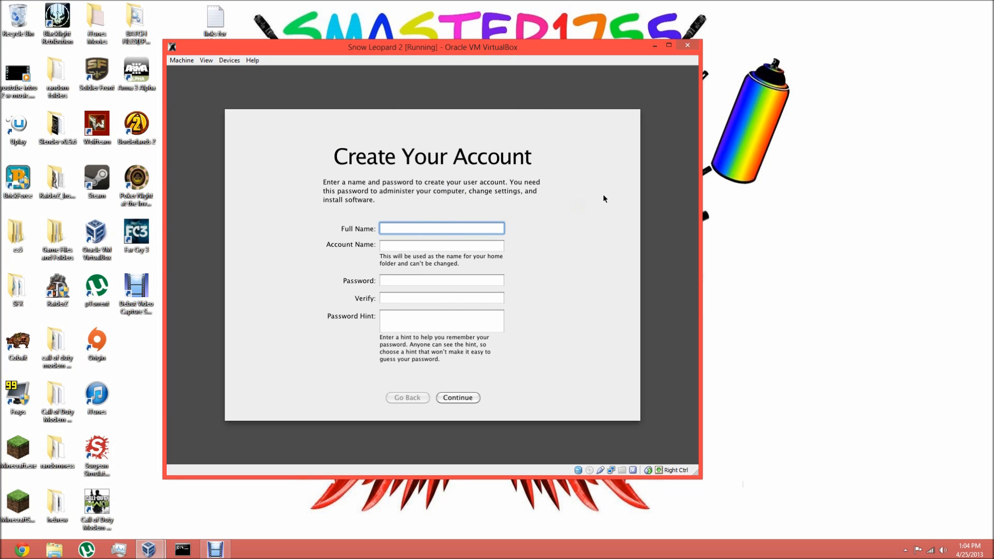
- Enter the user's full name and set the account name to YOLO for the new Mac account
text(Simon Manne)
click(477, 246)
key(BackSpace)
key(BackSpace)
key(BackSpace)
key(BackSpace)
key(BackSpace)
key(BackSpace)
key(BackSpace)
key(BackSpace)
key(BackSpace)
key(BackSpace)
text(YOLO)
- Enter and verify the account password, set the password hint to TACO POO, and create the account
click(421, 278)
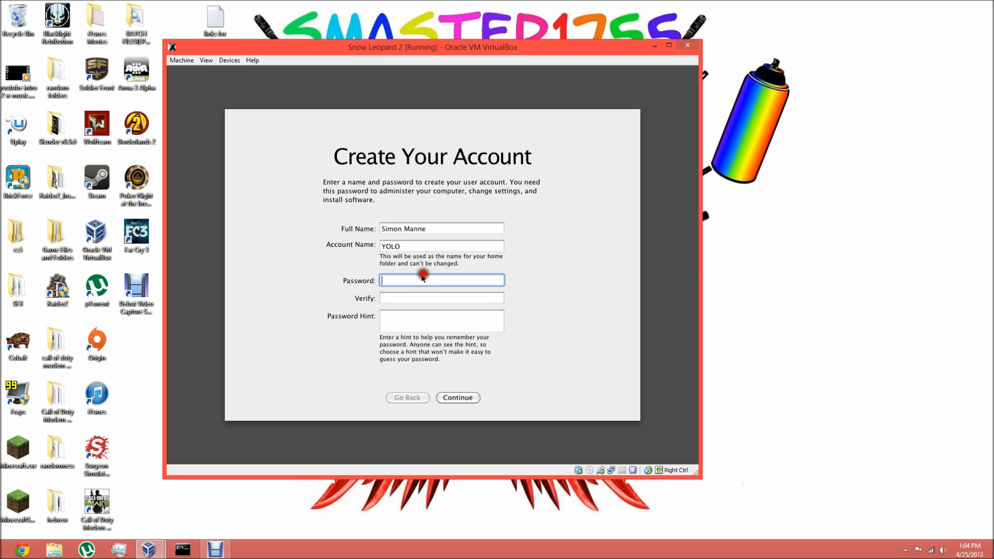
text(•••)
click(402, 297)
text(•••)
click(405, 316)
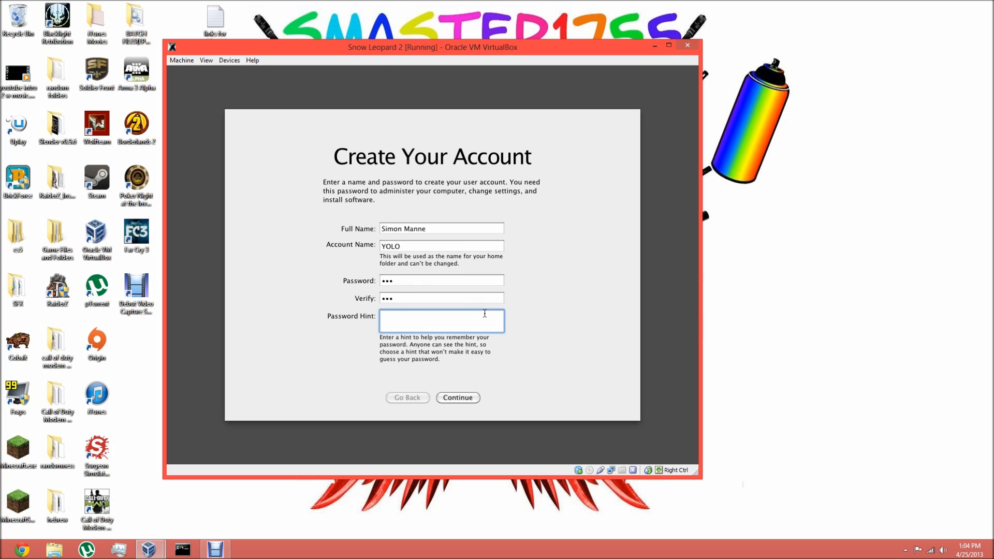
text(TACO POO)
click(466, 398)
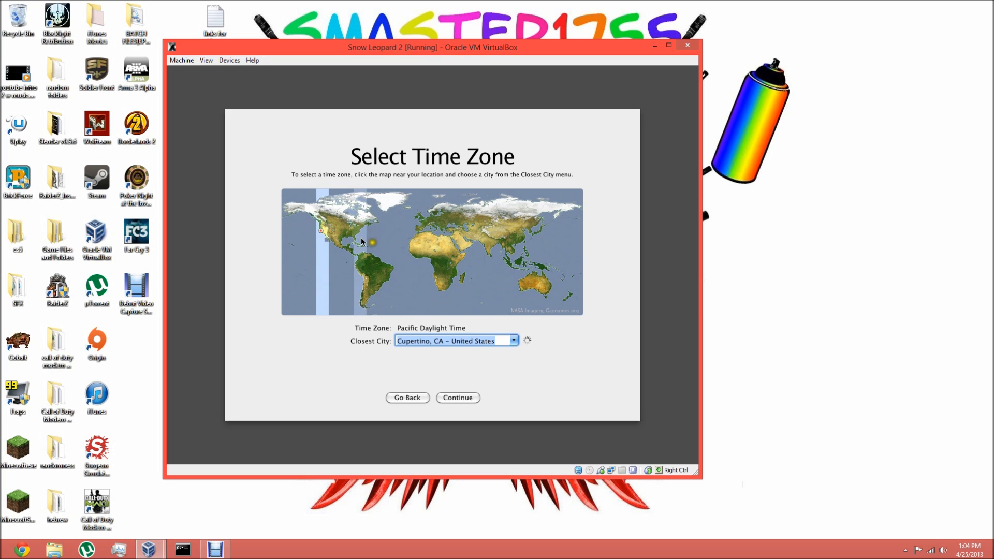
- Set the time zone to Eastern Daylight Time with New York, NY as the closest city, and finish the Mac setup
click(361, 239)
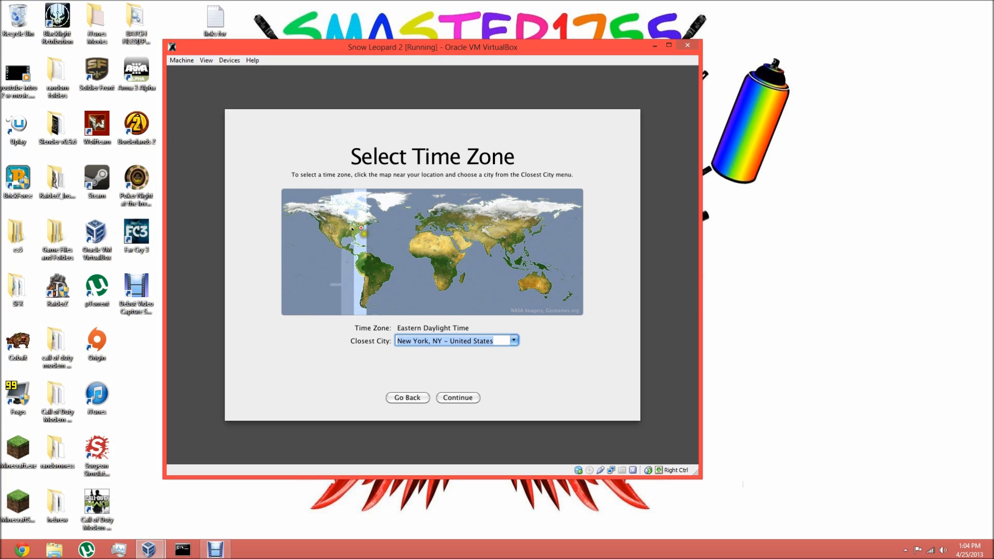
click(459, 399)
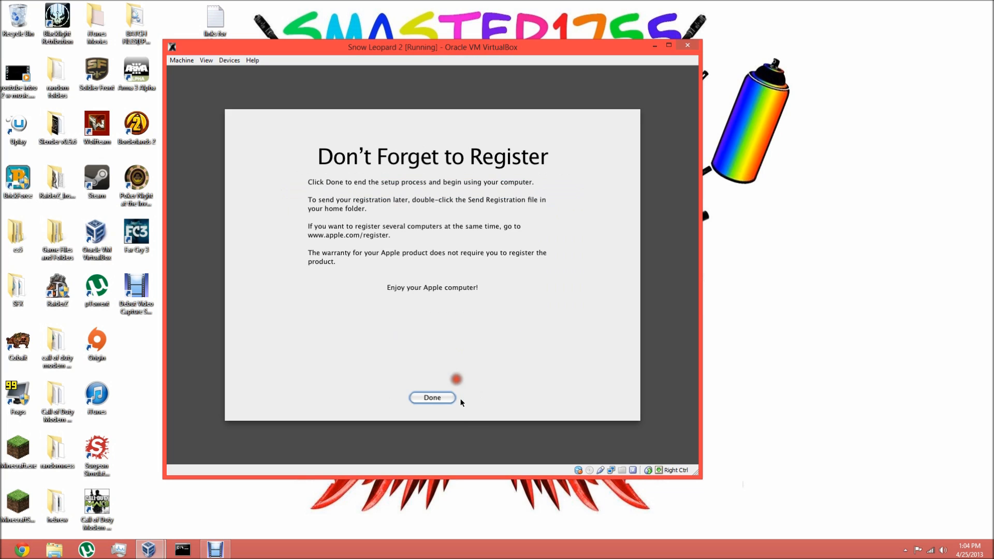
click(448, 398)
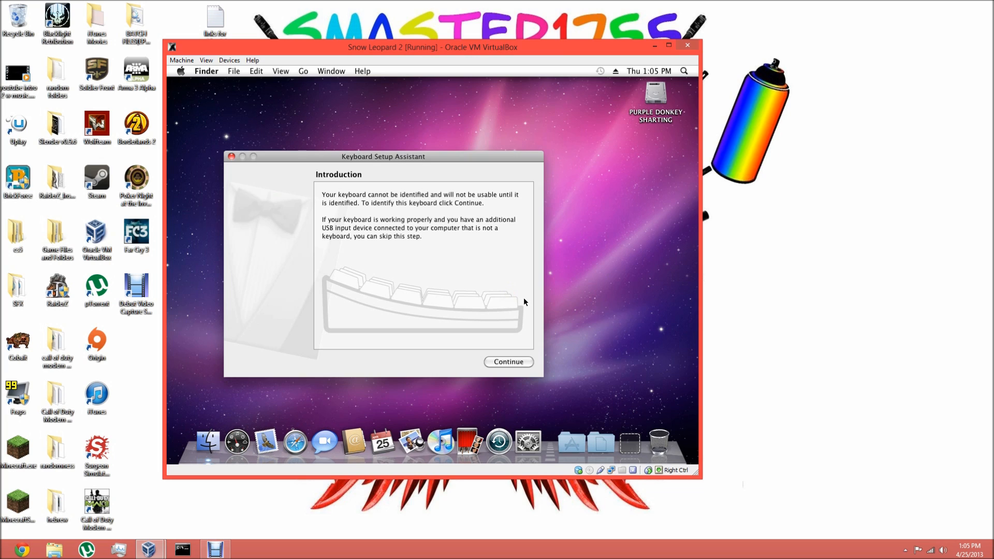
- Identify the keyboard in the Keyboard Setup Assistant and accept the ANSI (United States and others) type
click(507, 361)
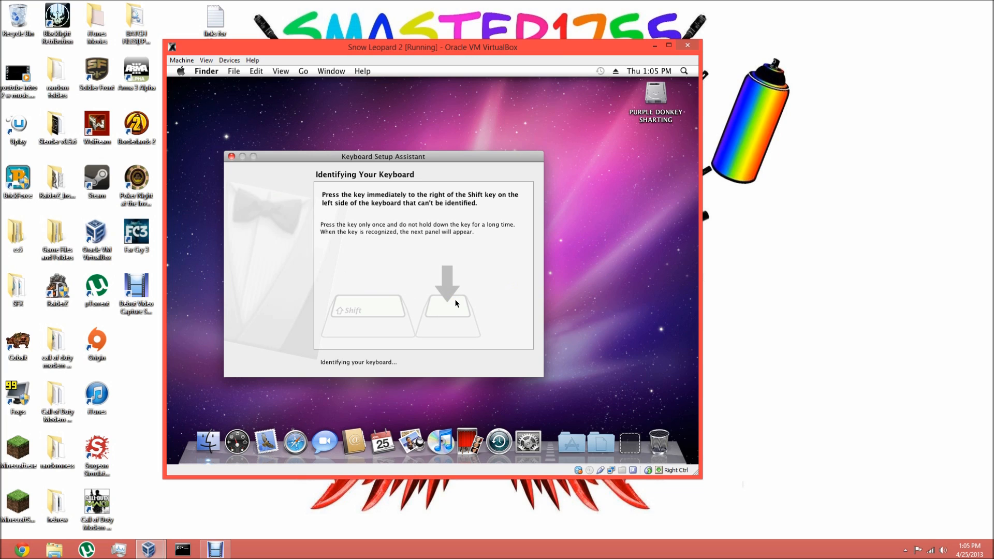
key(z)
key(slash)
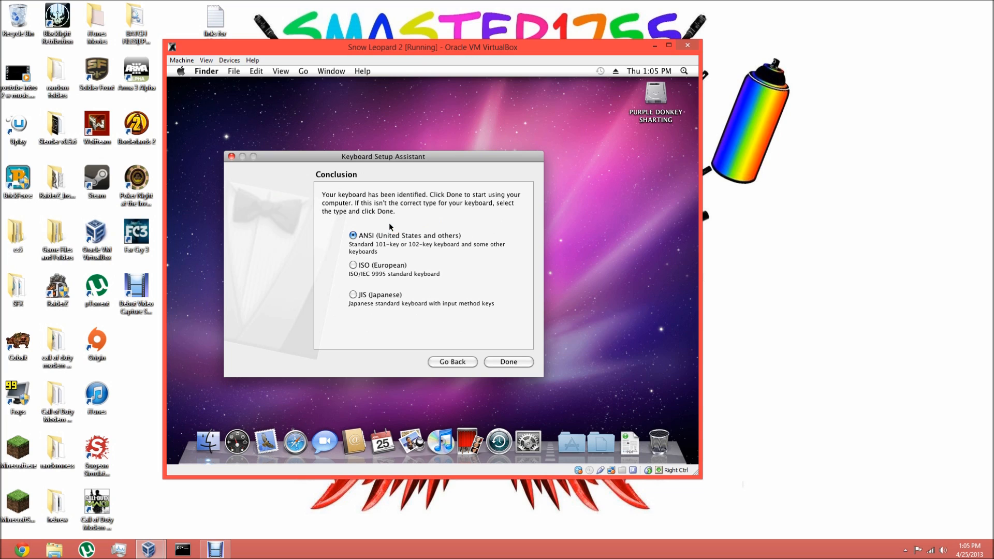
click(502, 362)
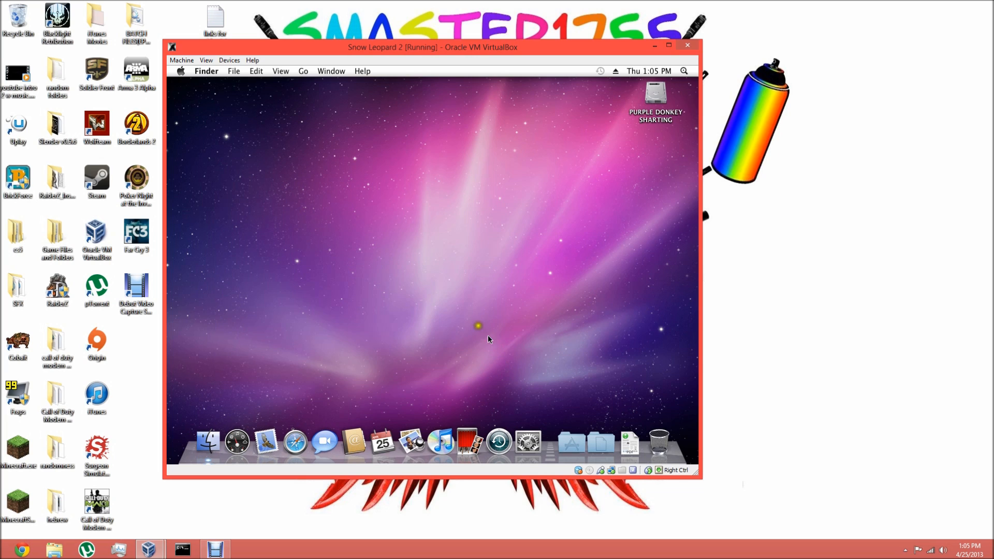